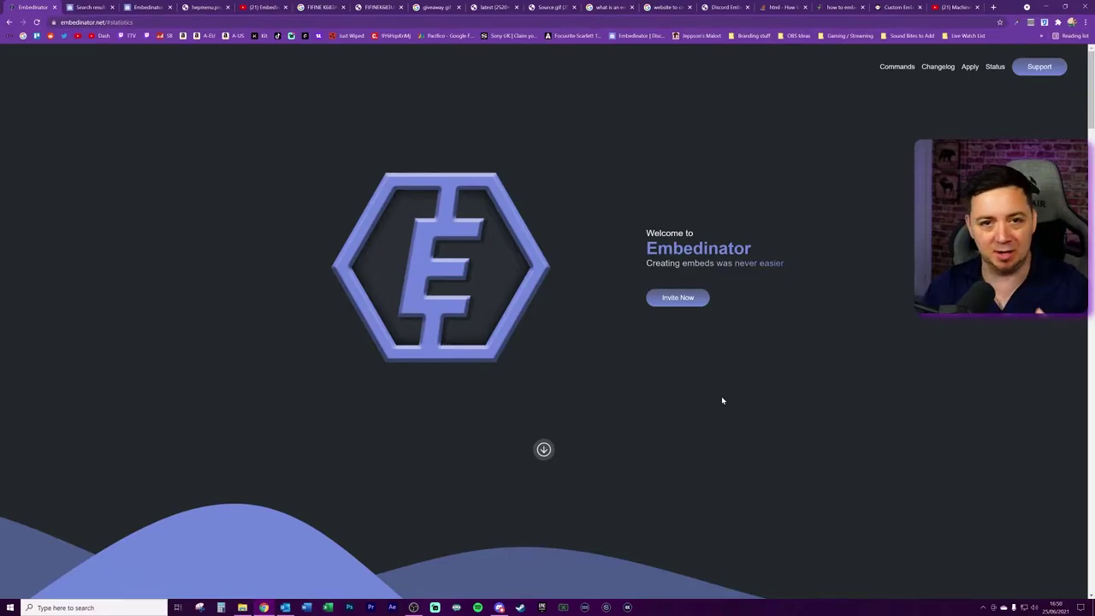
Step: Look at the Embedinator website and the embedinator search results on top.gg
left_click(82, 22)
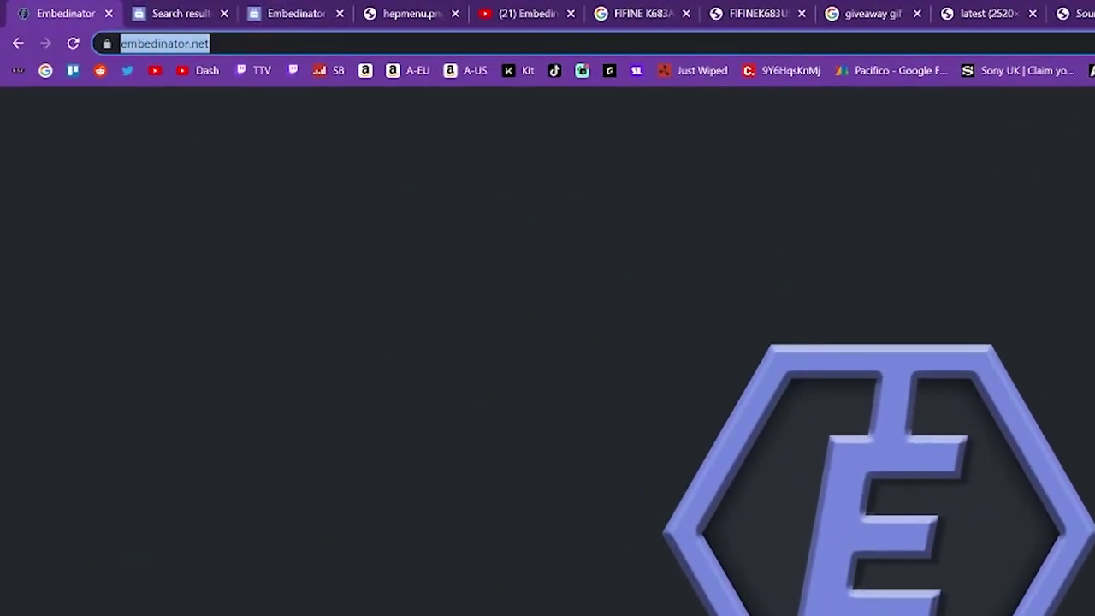
left_click(182, 12)
left_click_drag(155, 44, 19, 44)
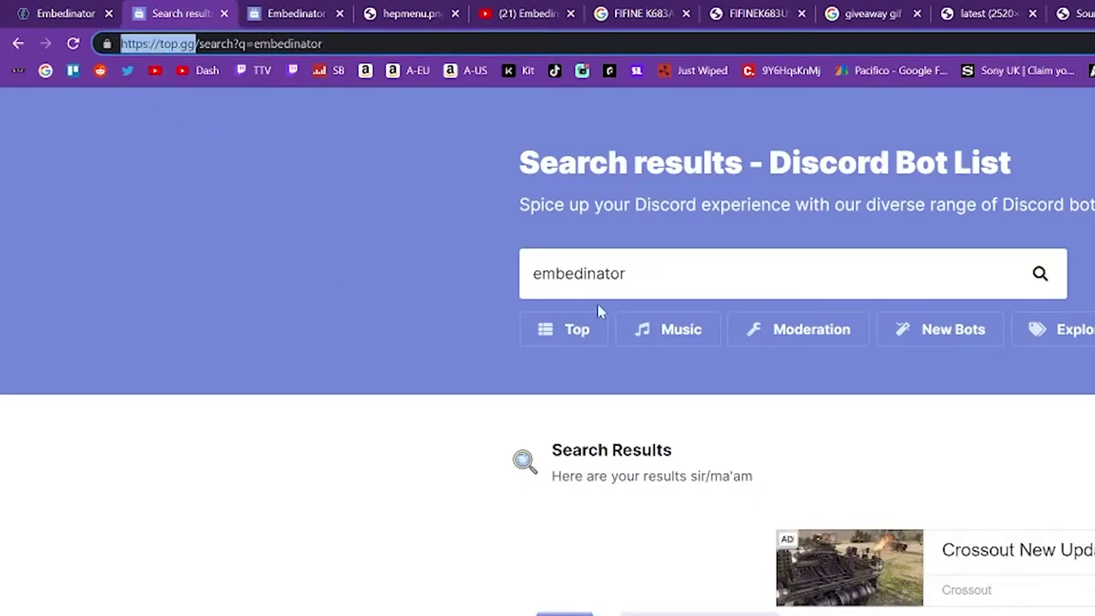
left_click_drag(629, 274, 388, 259)
left_click(388, 258)
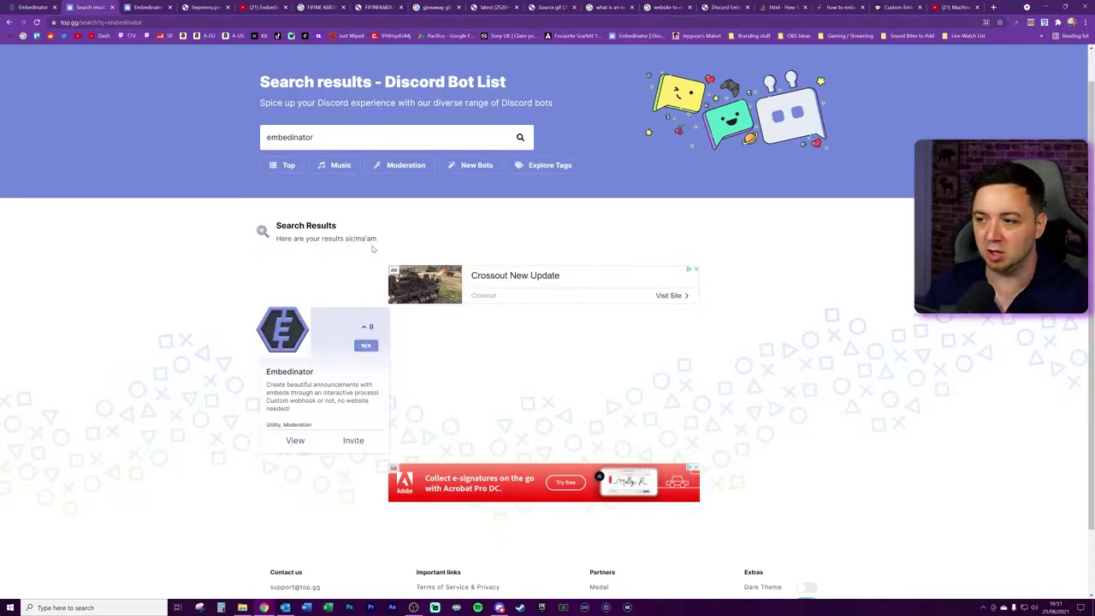
Step: Examine the Embedinator listing on top.gg, including its e!help command and the help menu image
key("ctrl+Tab")
left_click(85, 6)
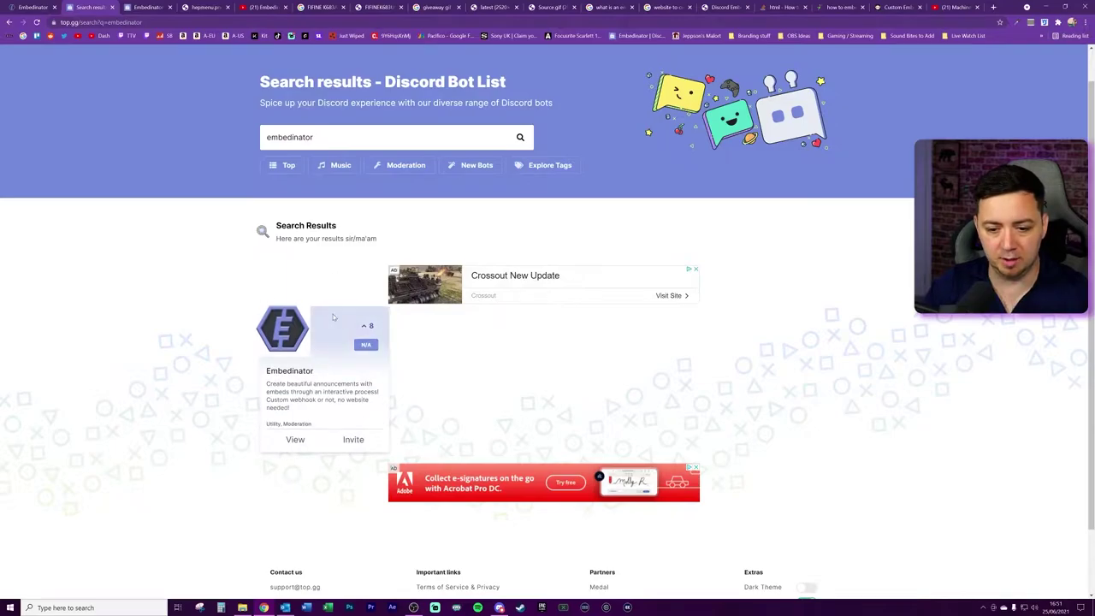
left_click(158, 5)
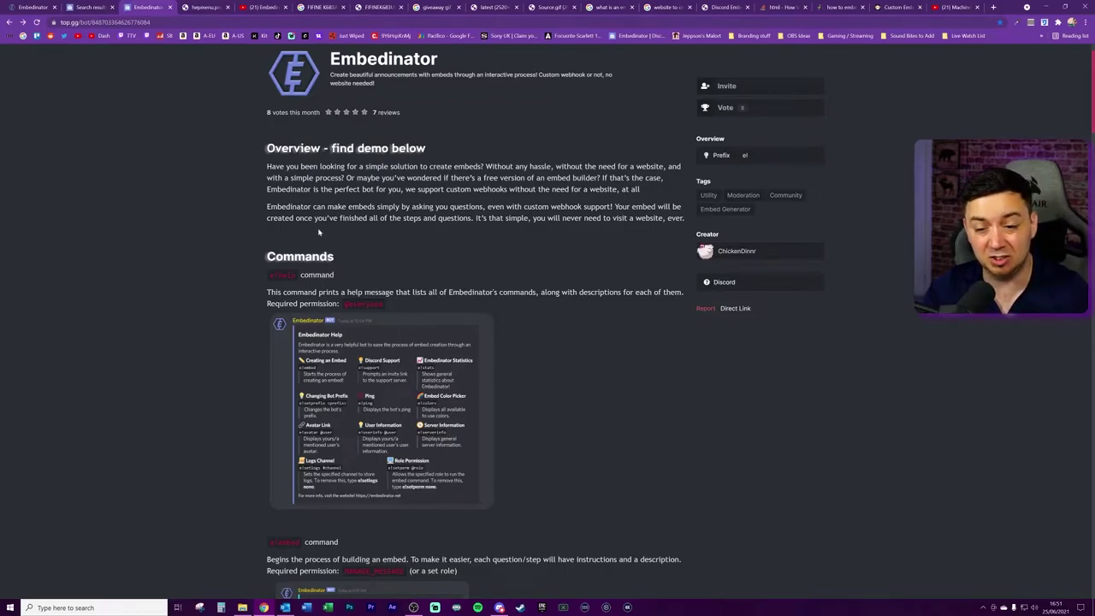
scroll(274, 248, "down", 1)
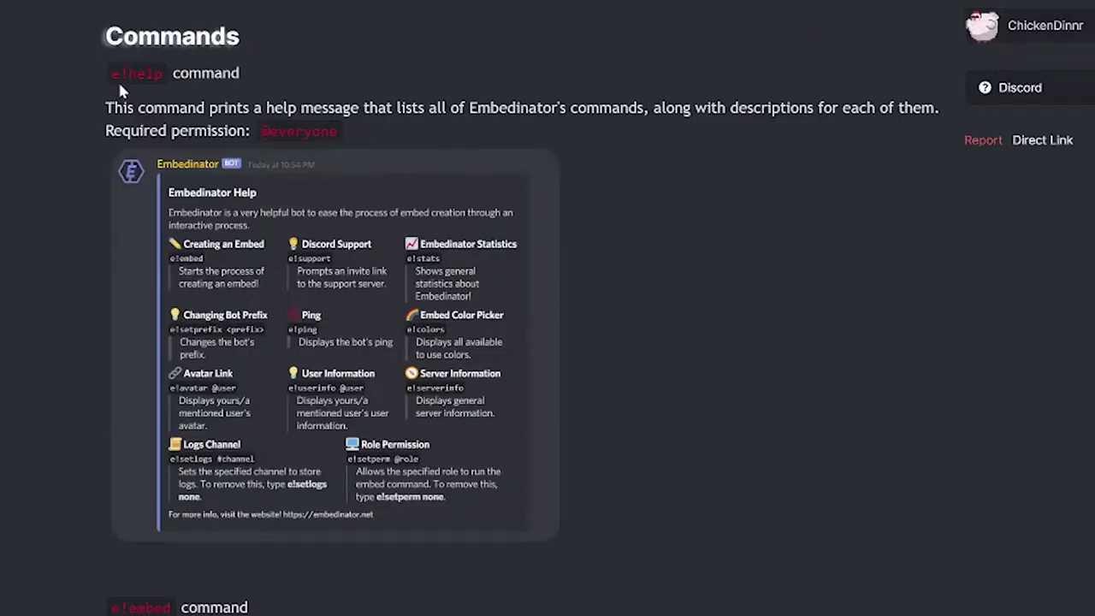
double_click(147, 74)
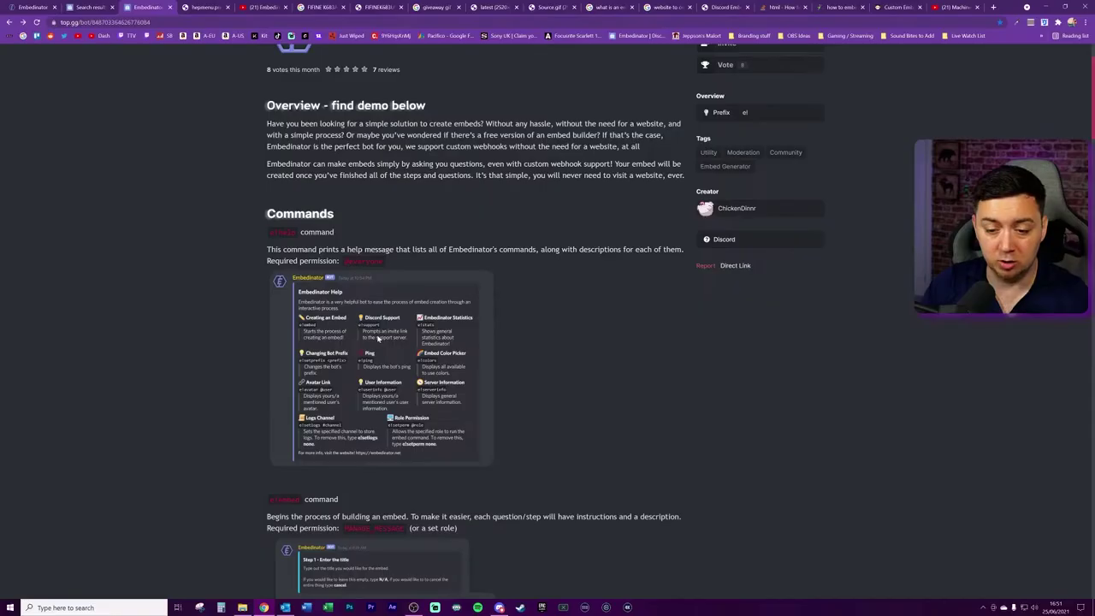
right_click(327, 283)
left_click(401, 343)
left_click(197, 7)
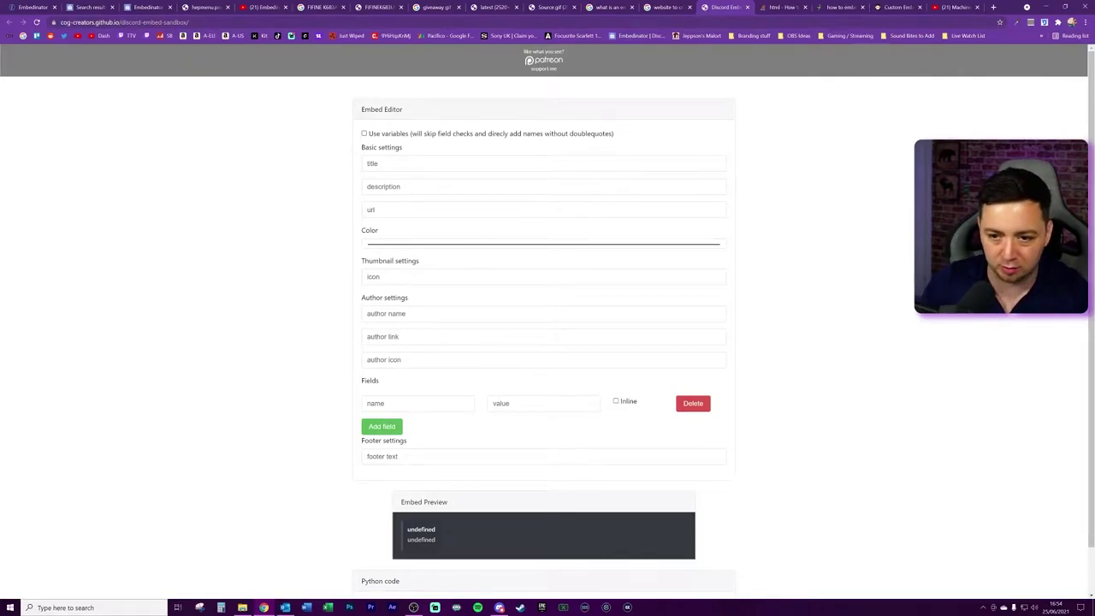
Step: Examine the Discord embed sandbox editor and the YAGPDB documentation on creating custom embeds with a generator
scroll(636, 465, "down", 1)
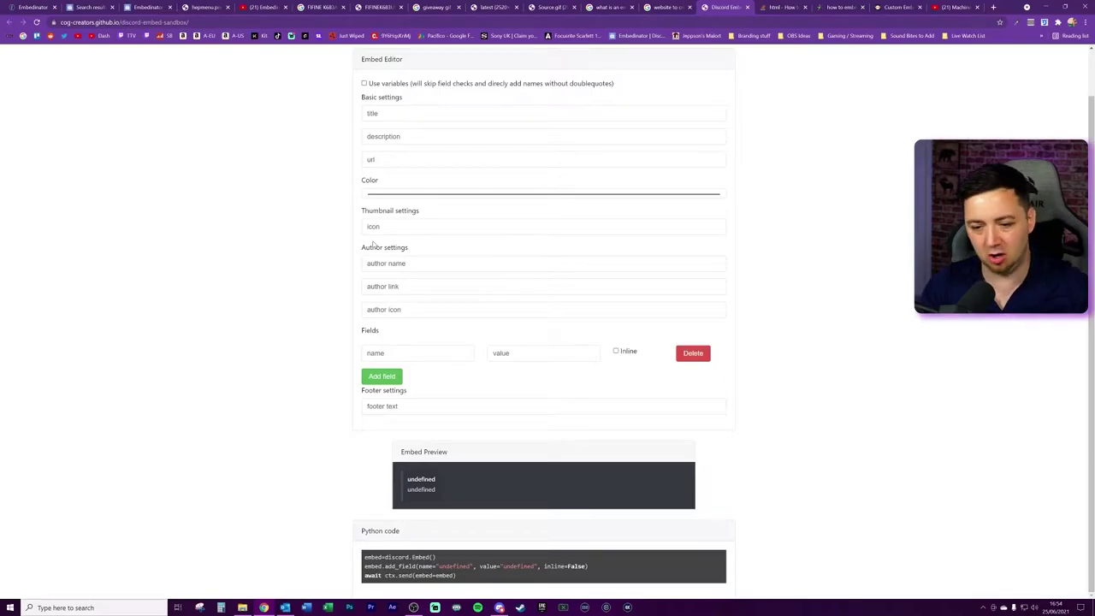
scroll(440, 292, "up", 1)
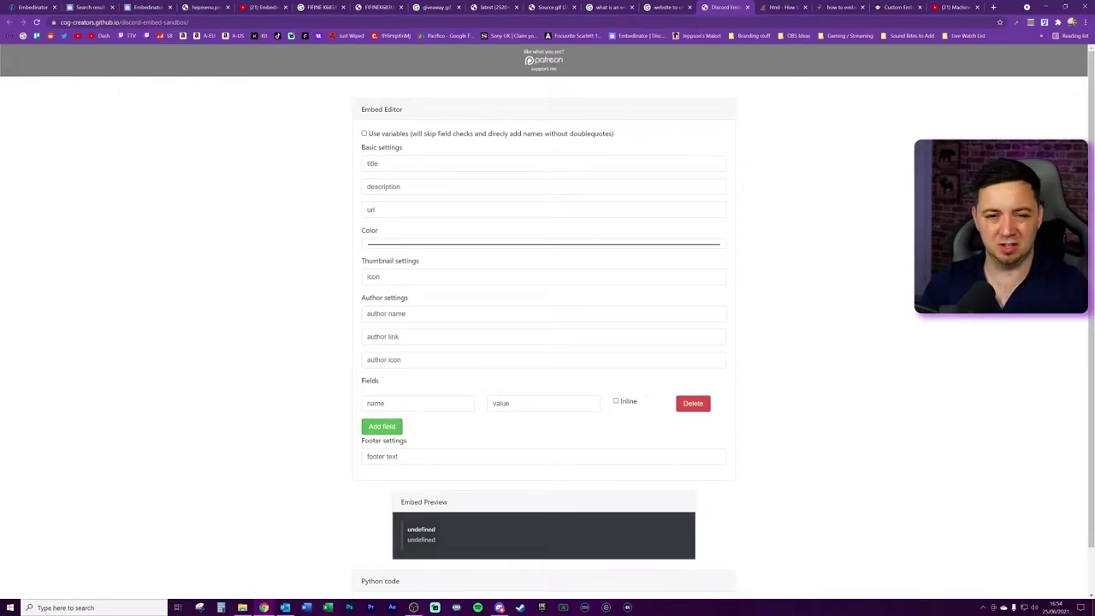
key("ctrl+Tab")
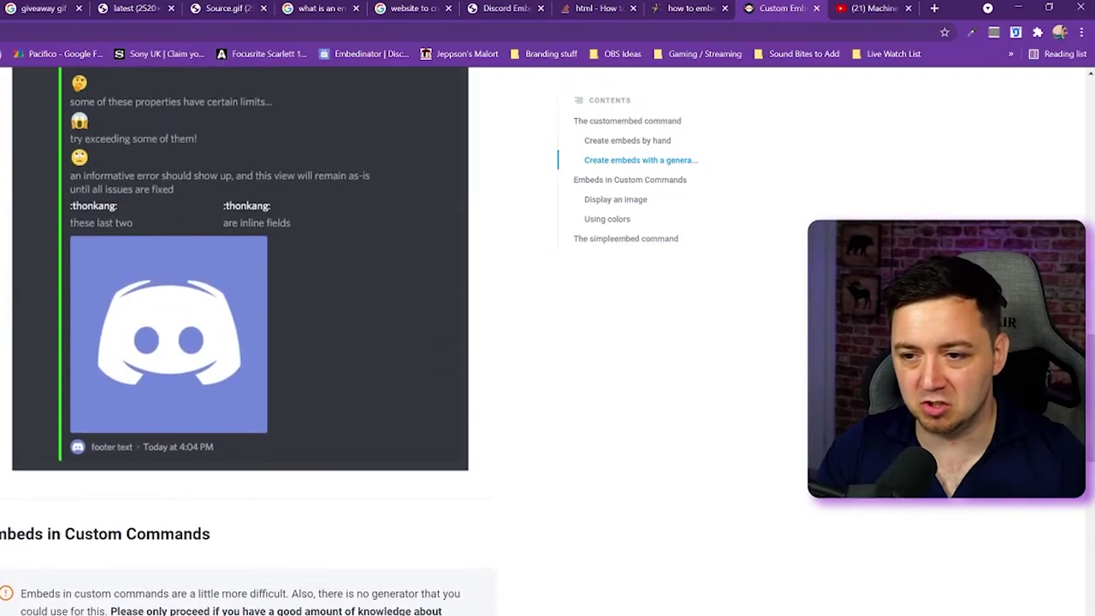
scroll(401, 597, "up", 5)
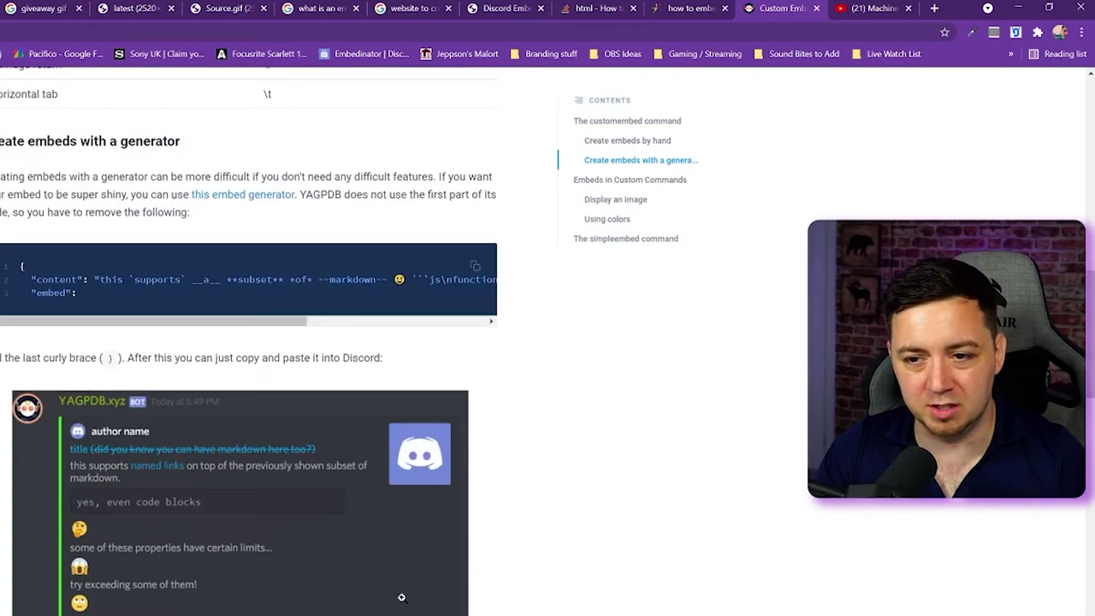
scroll(402, 591, "down", 3)
scroll(356, 550, "up", 5)
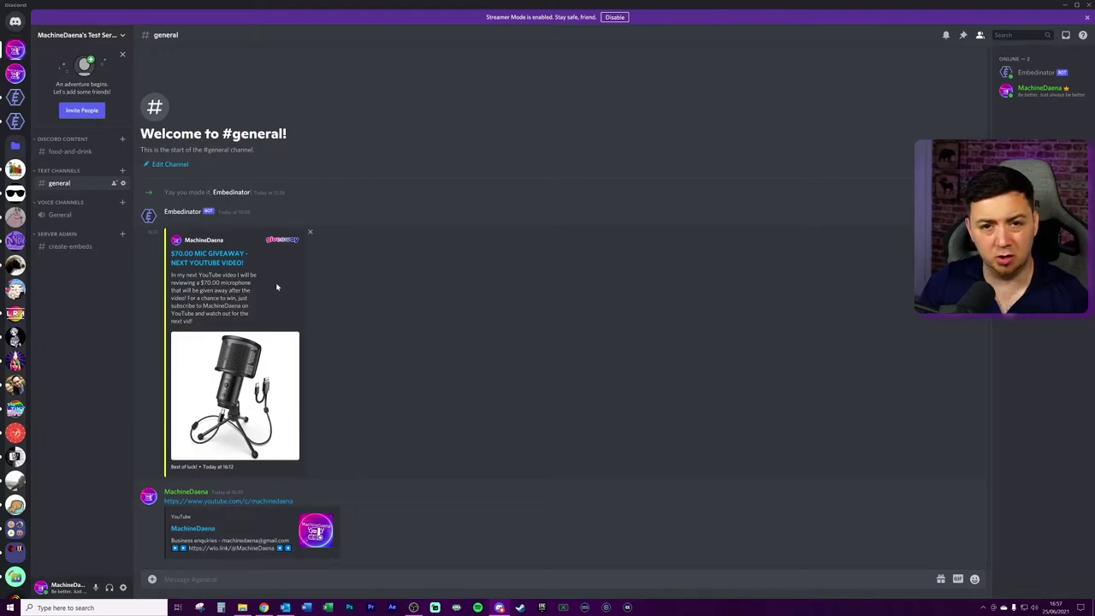
Step: Remove the Embedinator integration from the test server's settings in Discord
left_click(81, 35)
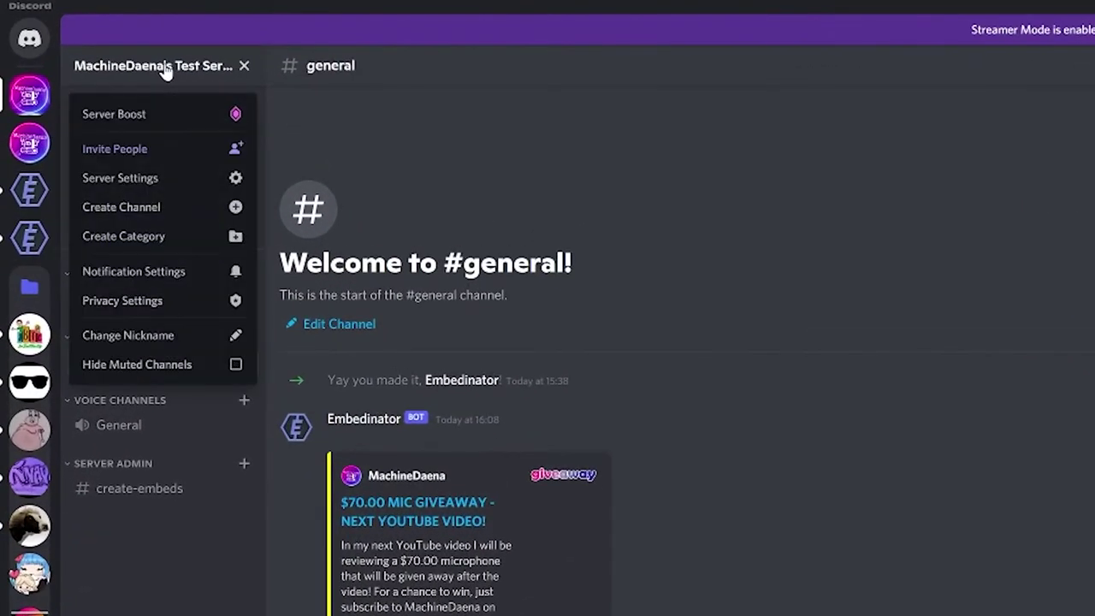
left_click(154, 176)
left_click(390, 246)
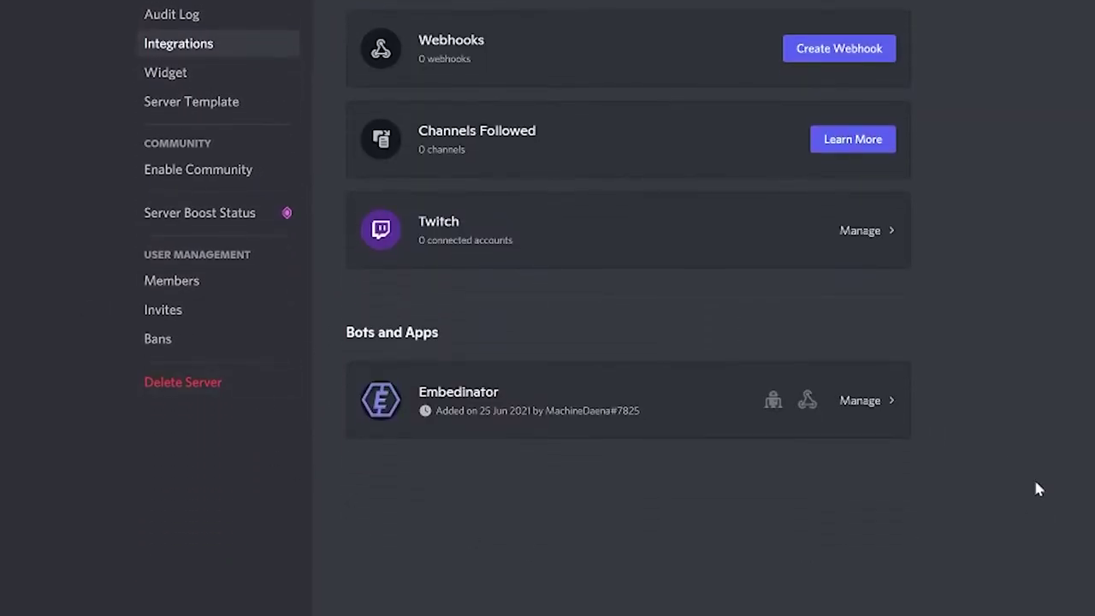
left_click(862, 406)
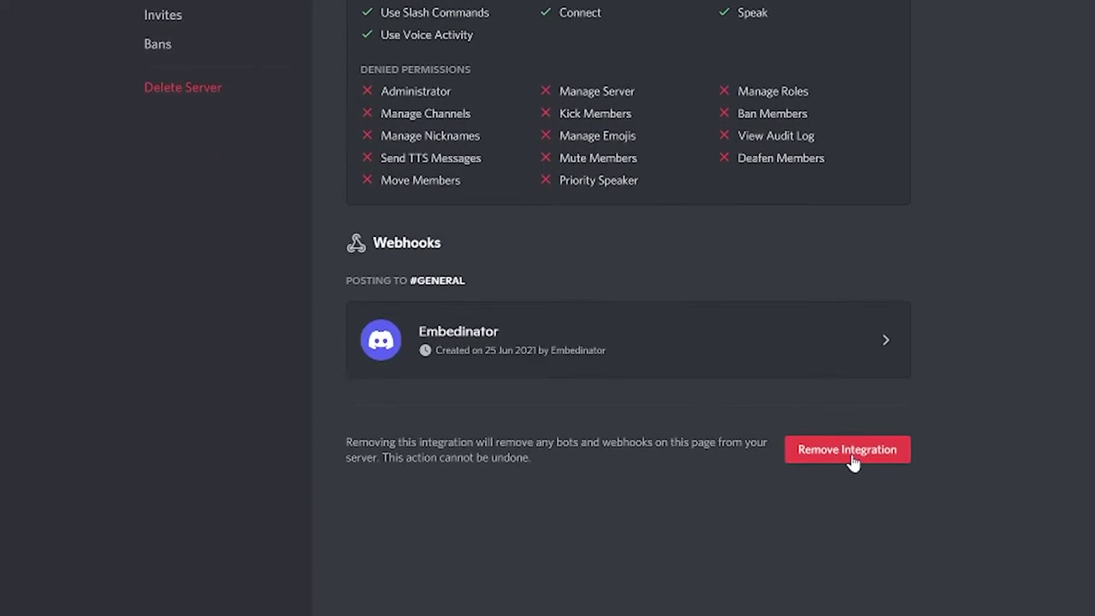
left_click(853, 462)
left_click(689, 163)
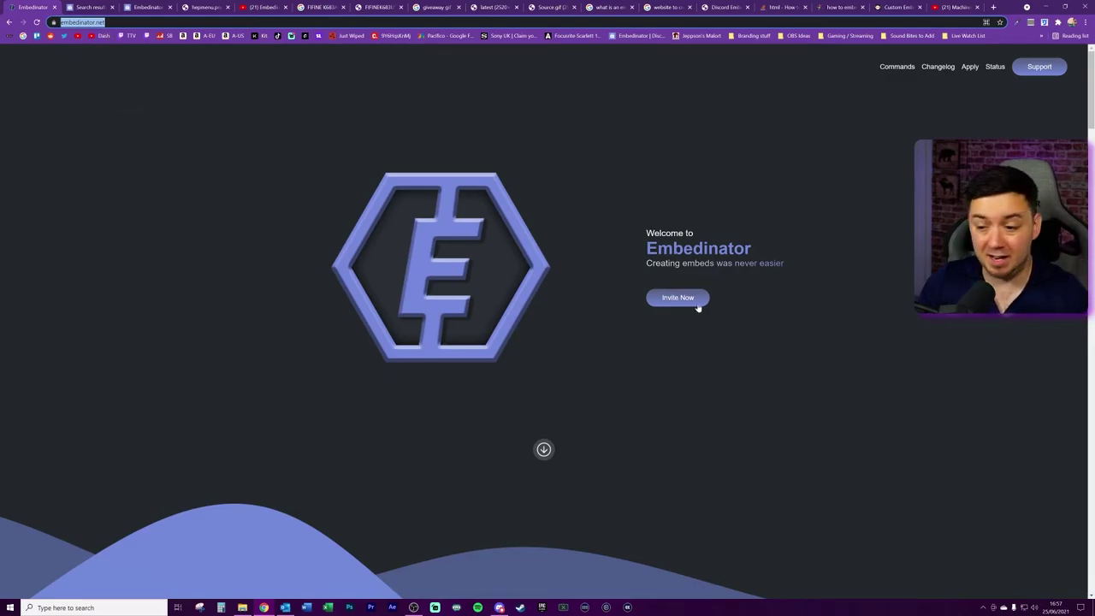
Step: Invite Embedinator from its website to the Test Server and authorize all the requested permissions
left_click(698, 307)
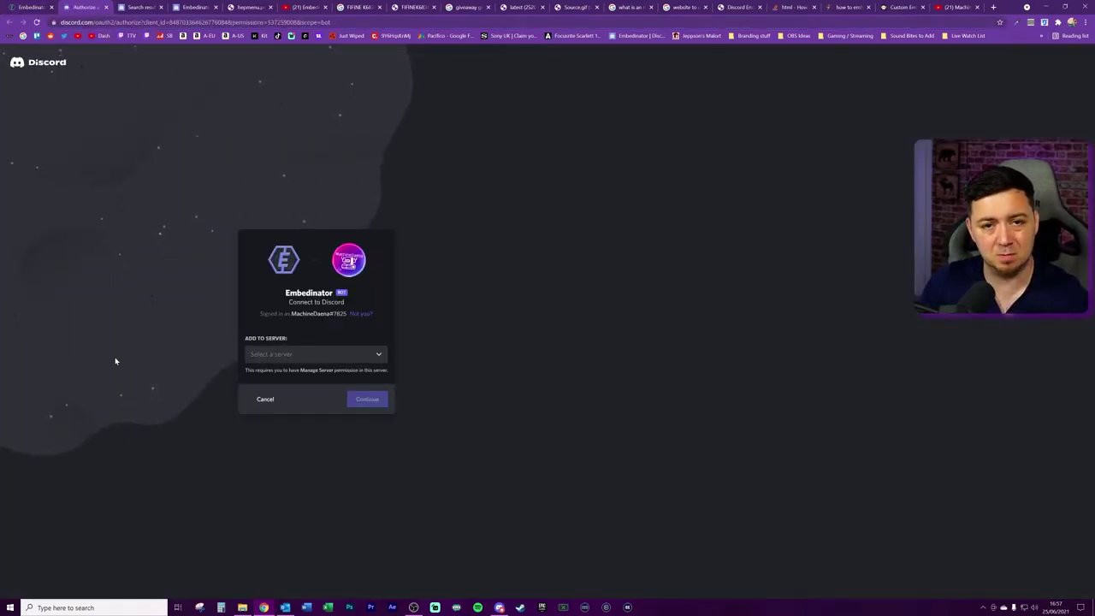
left_click(326, 356)
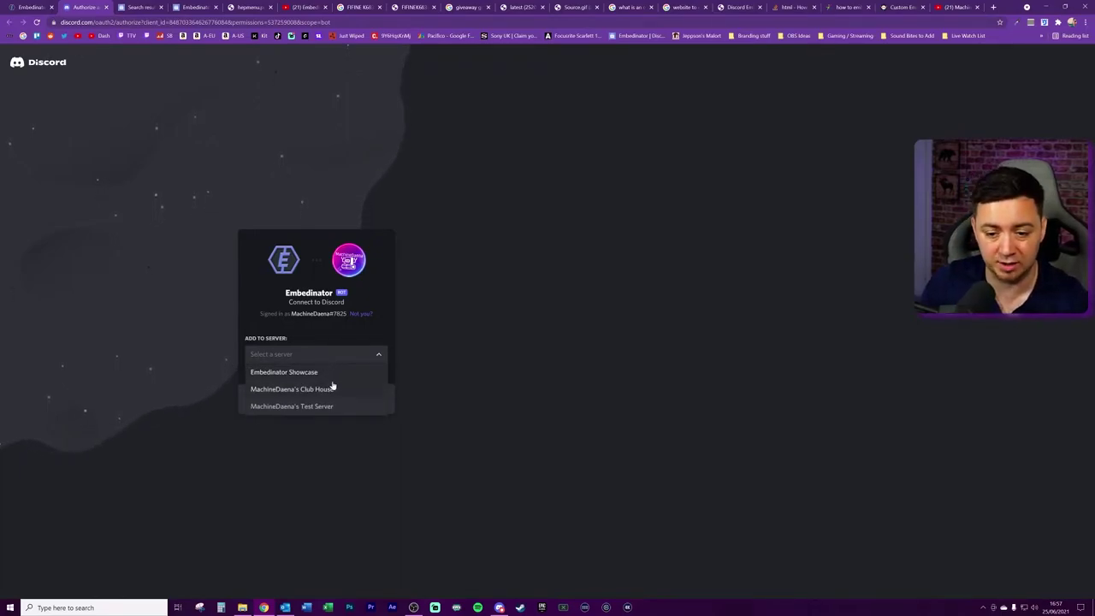
left_click(323, 407)
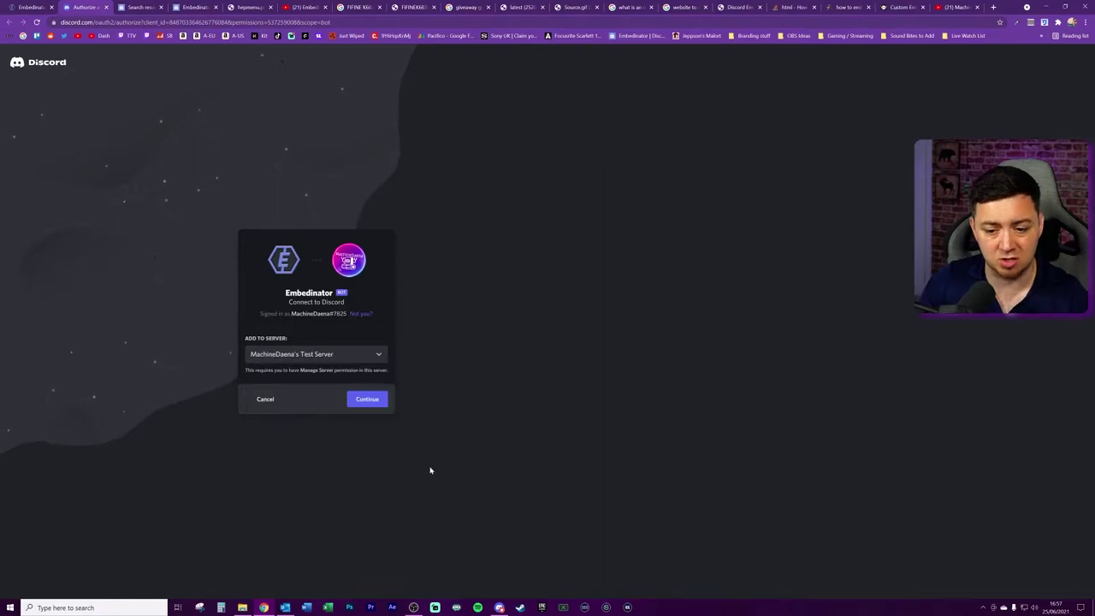
left_click(368, 399)
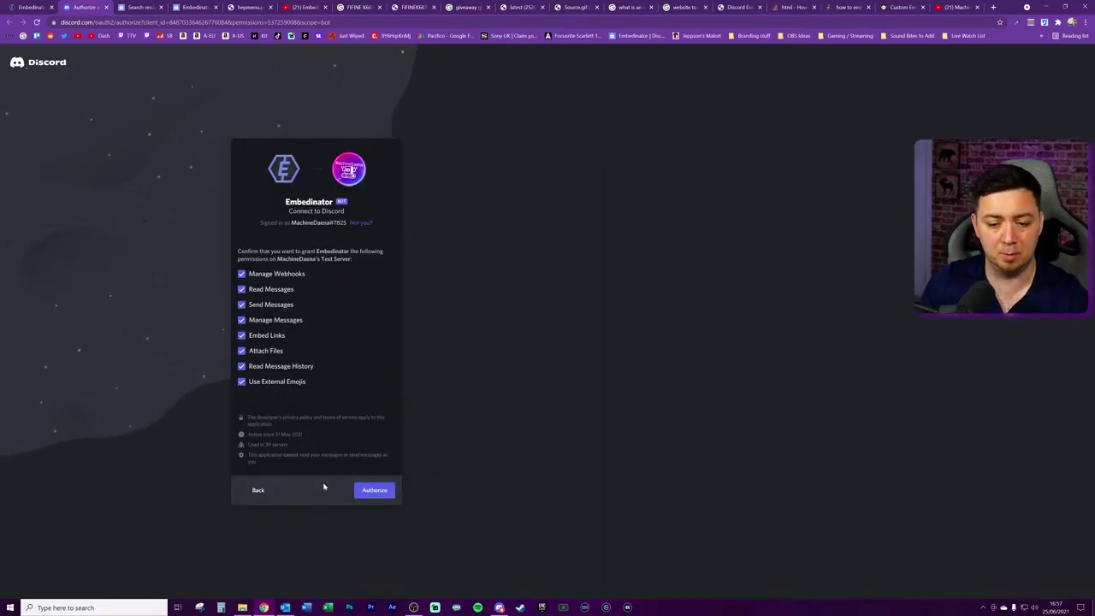
left_click(368, 490)
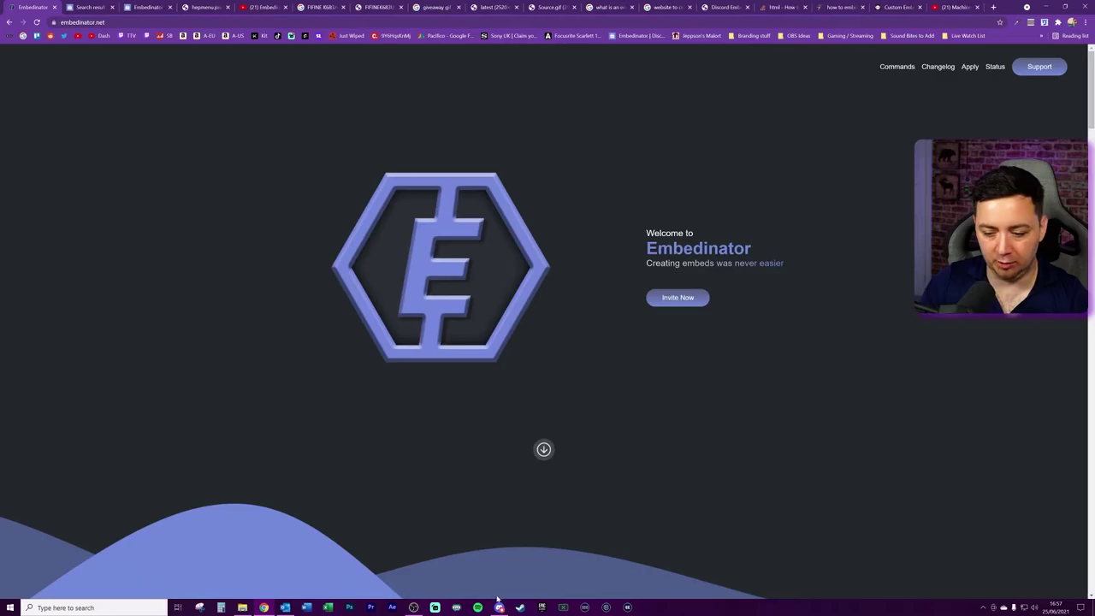
Step: Switch to Discord and review the Verified role's permissions in the test server's settings
left_click(499, 608)
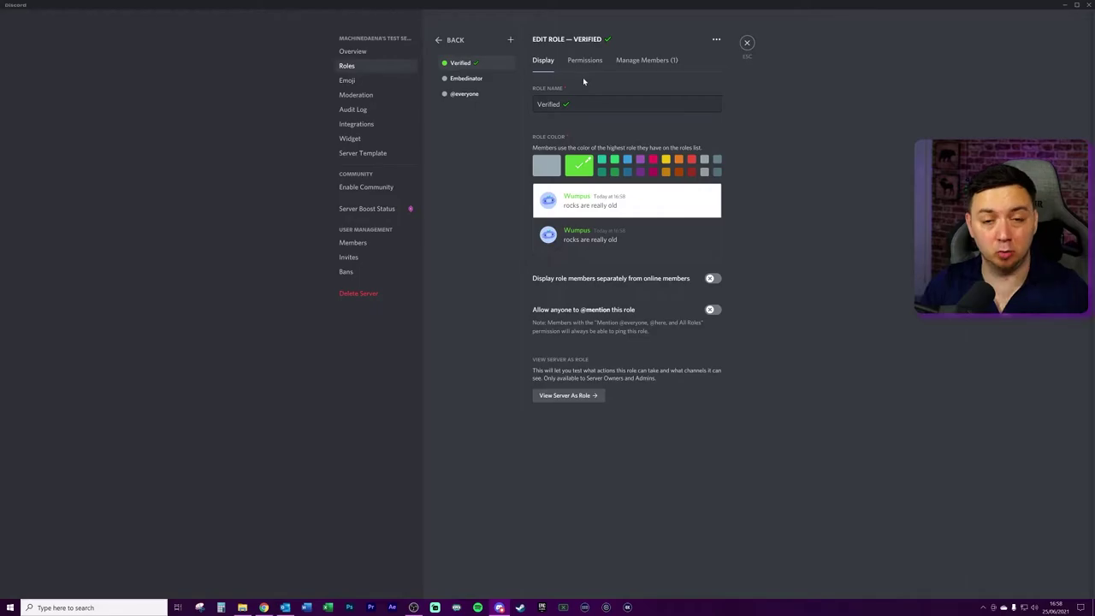
left_click(585, 62)
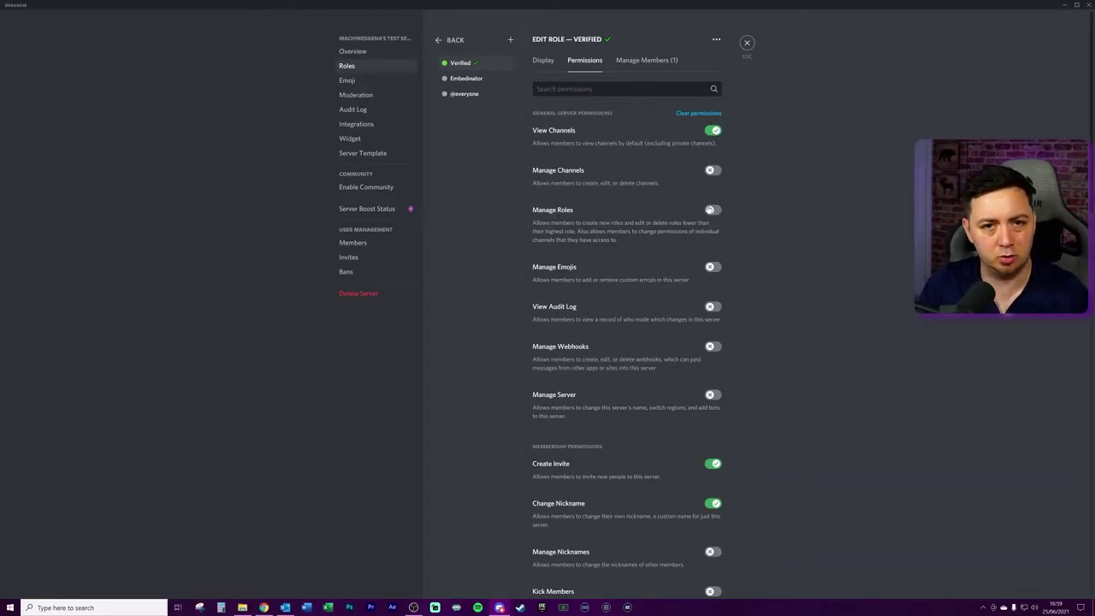
key("Escape")
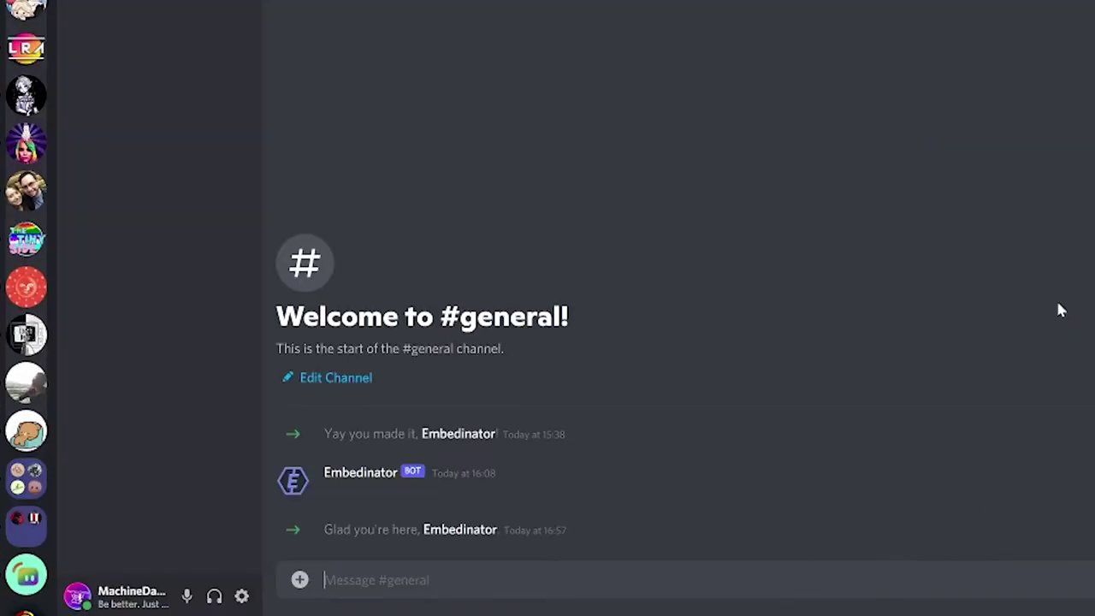
Step: Send e!help in the general channel and look at the Role Permission command
type("e!help")
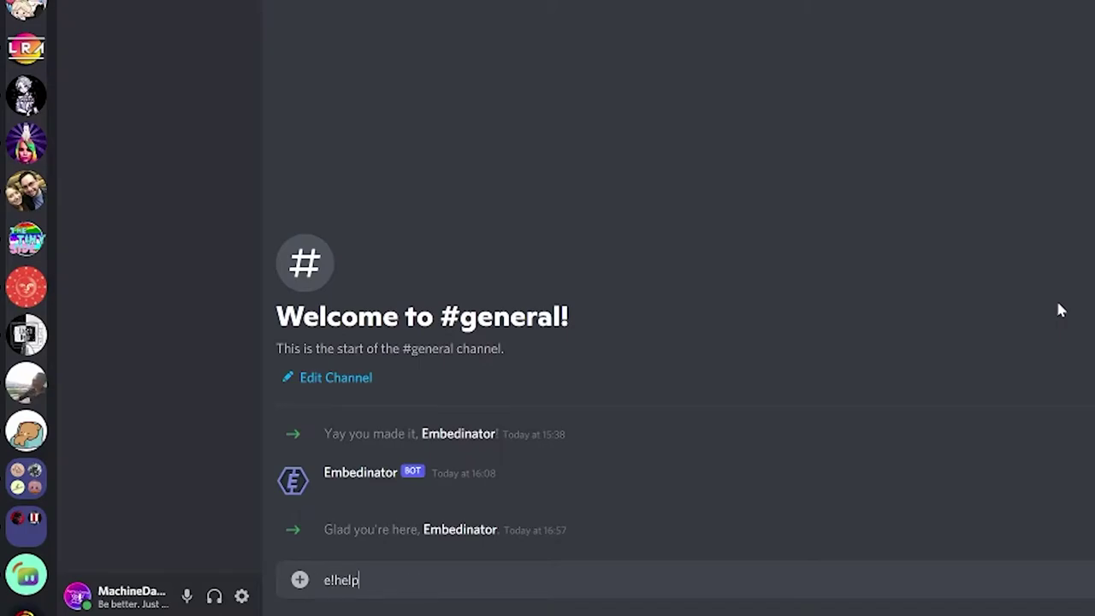
key("Return")
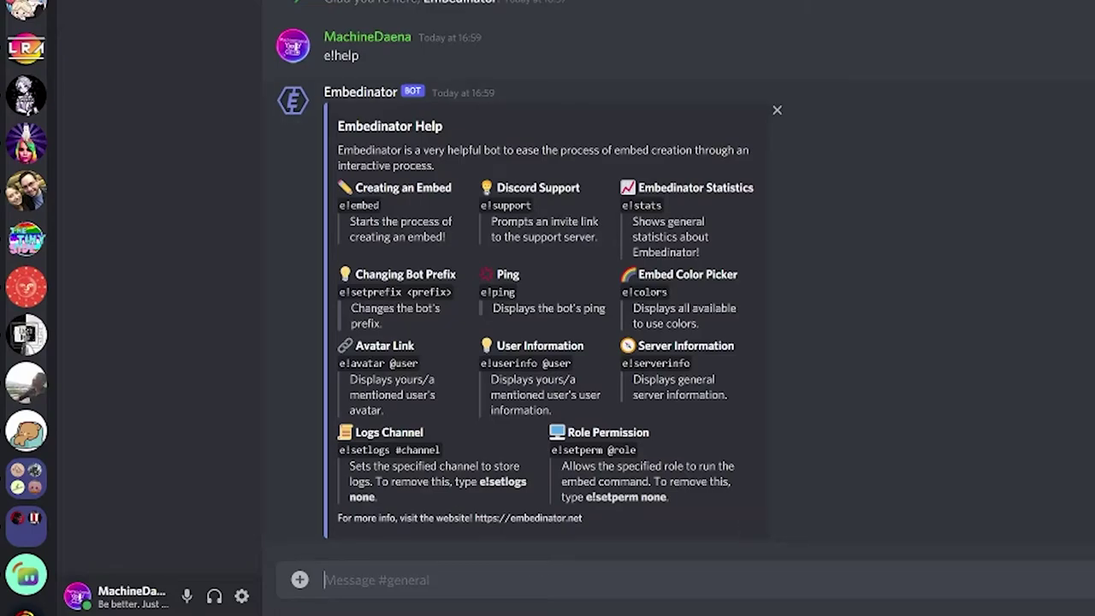
left_click_drag(550, 432, 635, 432)
left_click(687, 558)
type("e!setperm @")
left_click(386, 504)
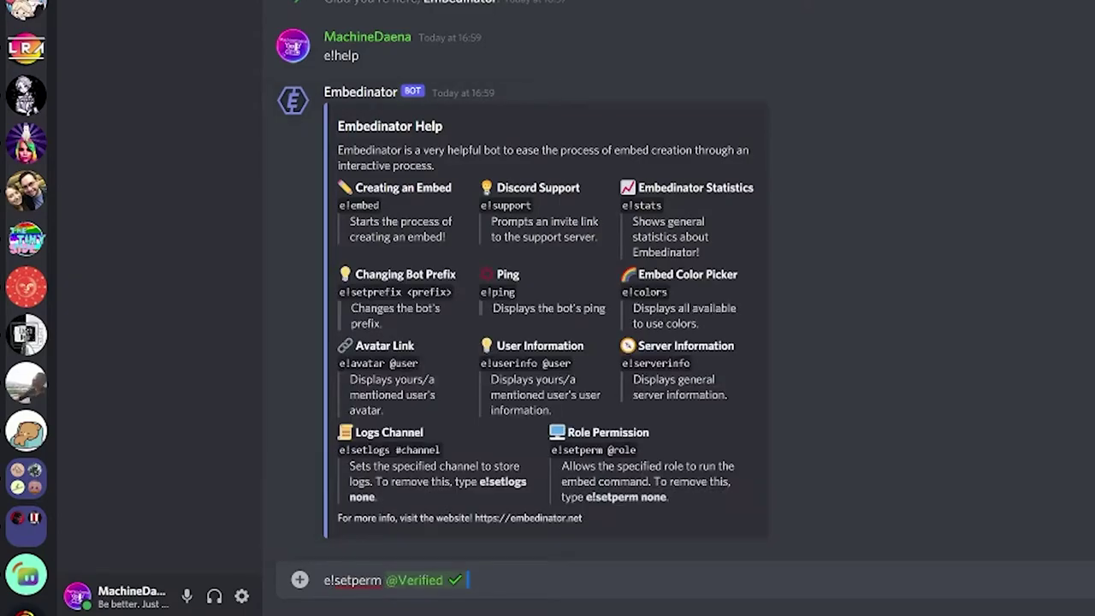
key("shift+Left")
key("Right")
key("ctrl+a")
key("Right")
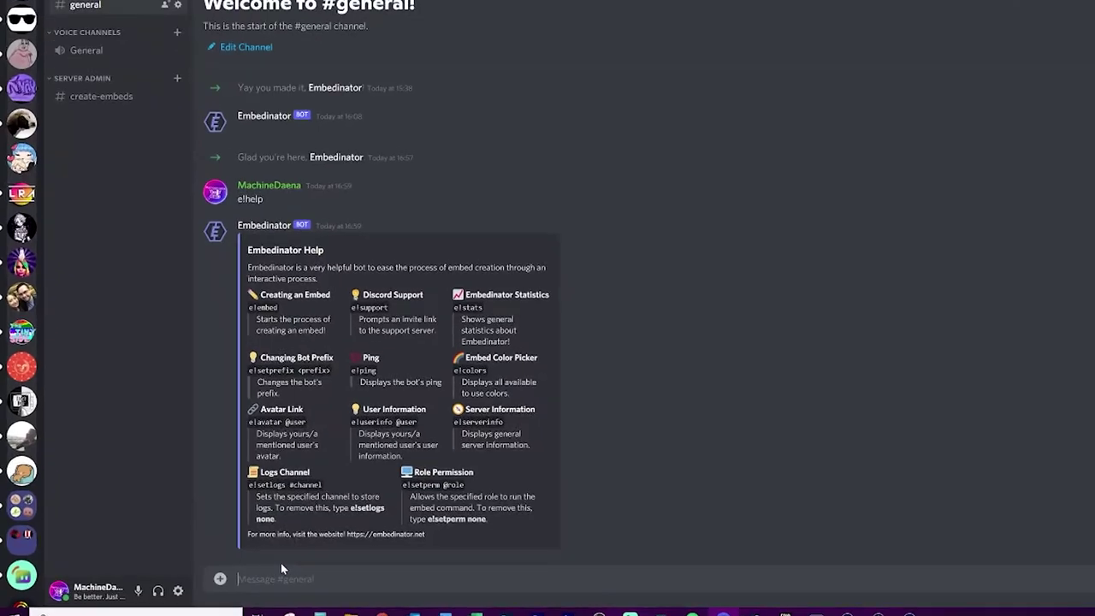
Step: Change the bot's command prefix to / by sending e!setprefix / in the general channel
type("e!")
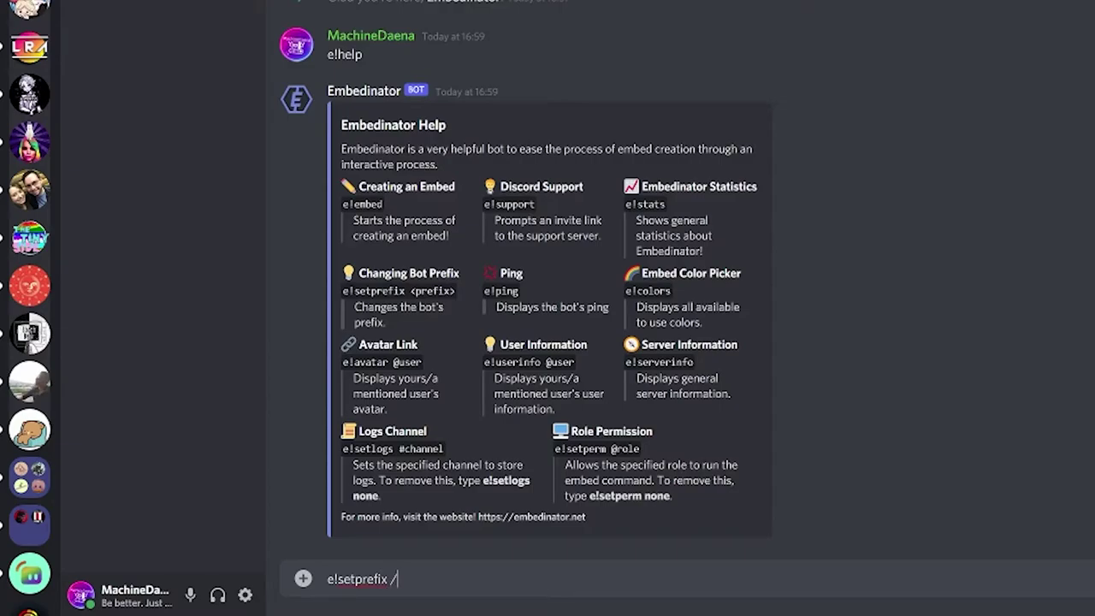
type("setprefix /")
key("Return")
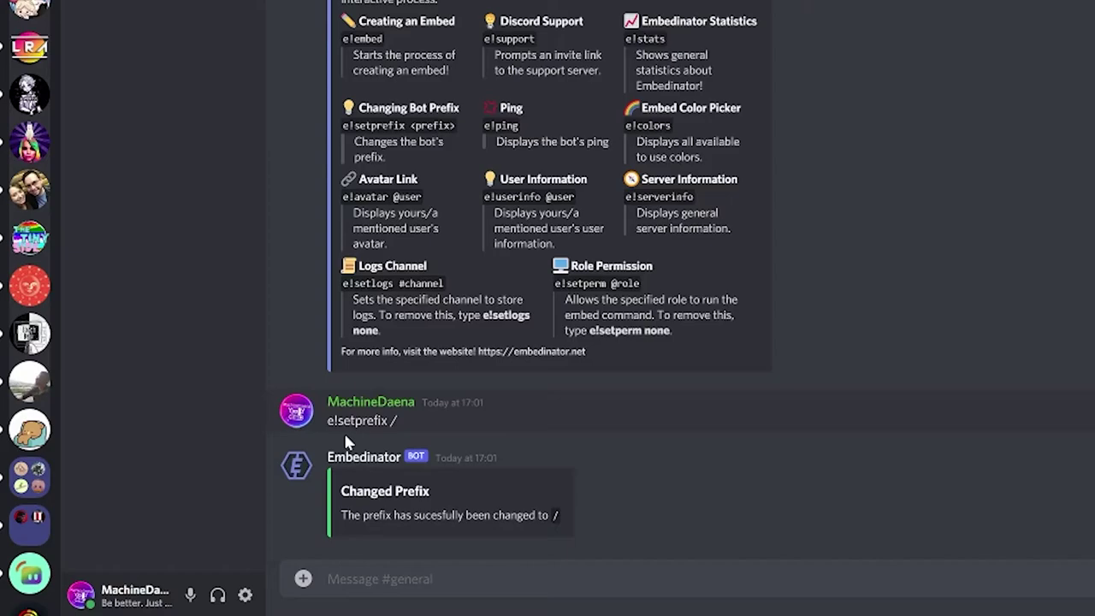
left_click_drag(341, 515, 511, 515)
left_click(559, 515)
Step: Send /help in the general channel and look at the /embed command in the bot's reply
type("/help")
key("Return")
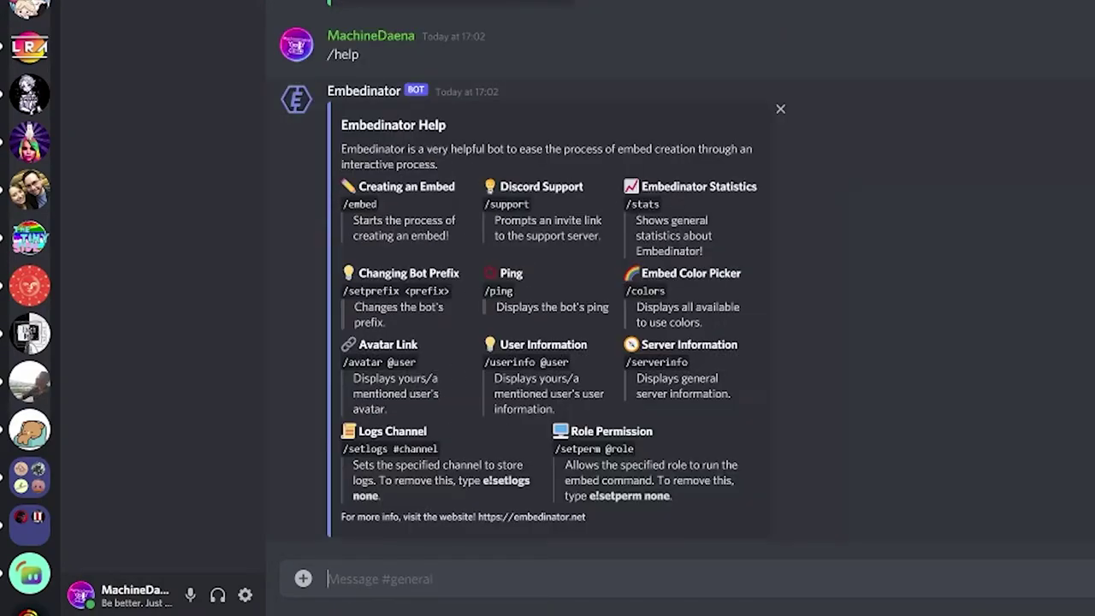
left_click_drag(378, 205, 356, 221)
left_click(334, 229)
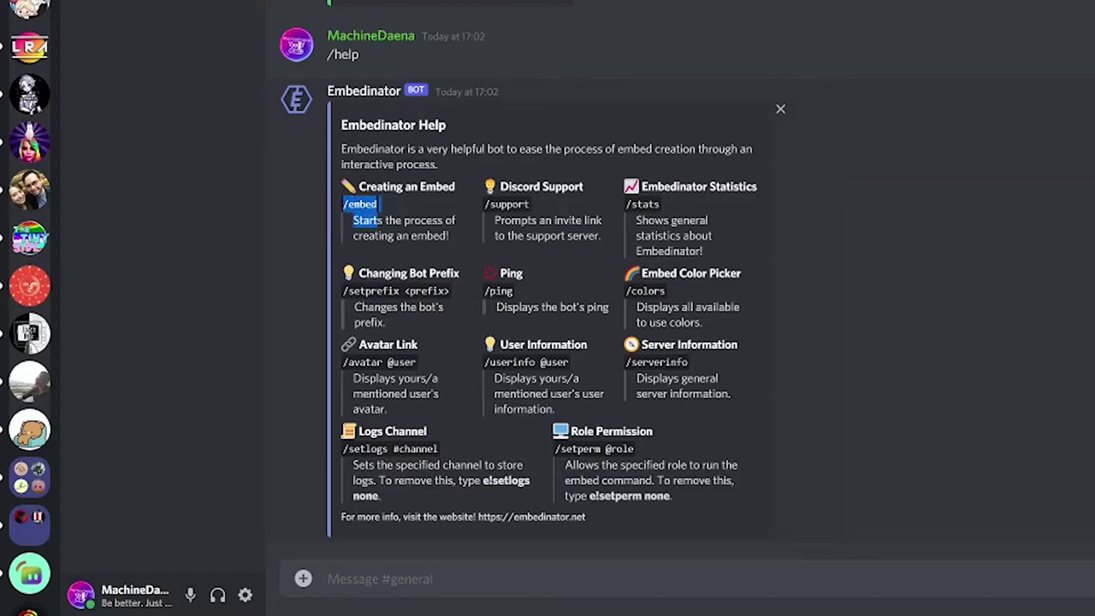
left_click(492, 221)
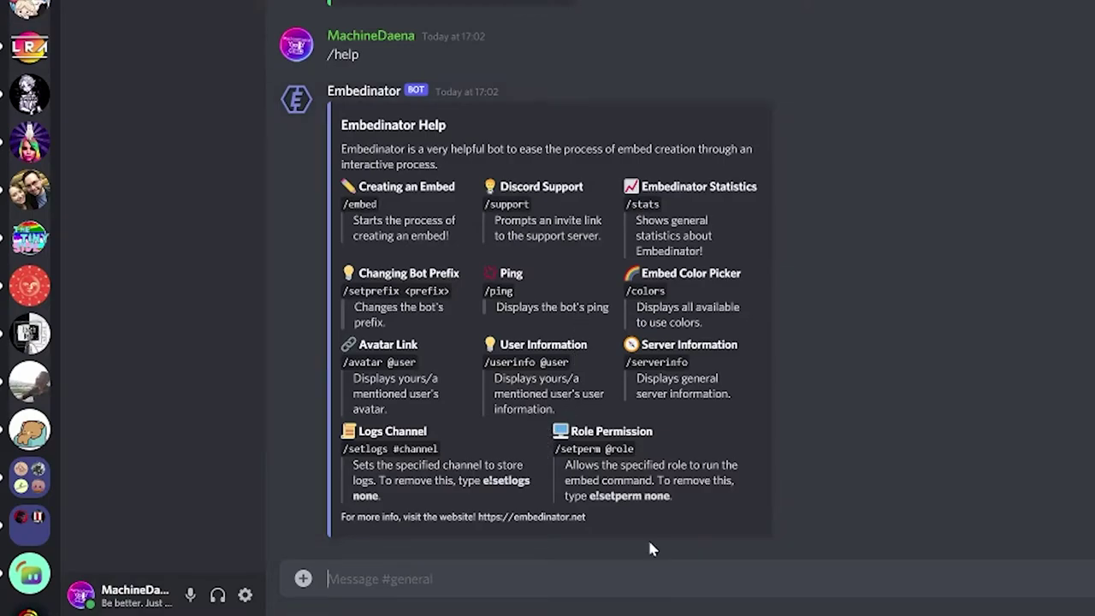
Step: Discard the drafted /stats command and send /serverinfo in the general channel to view the server's details
type("/stats")
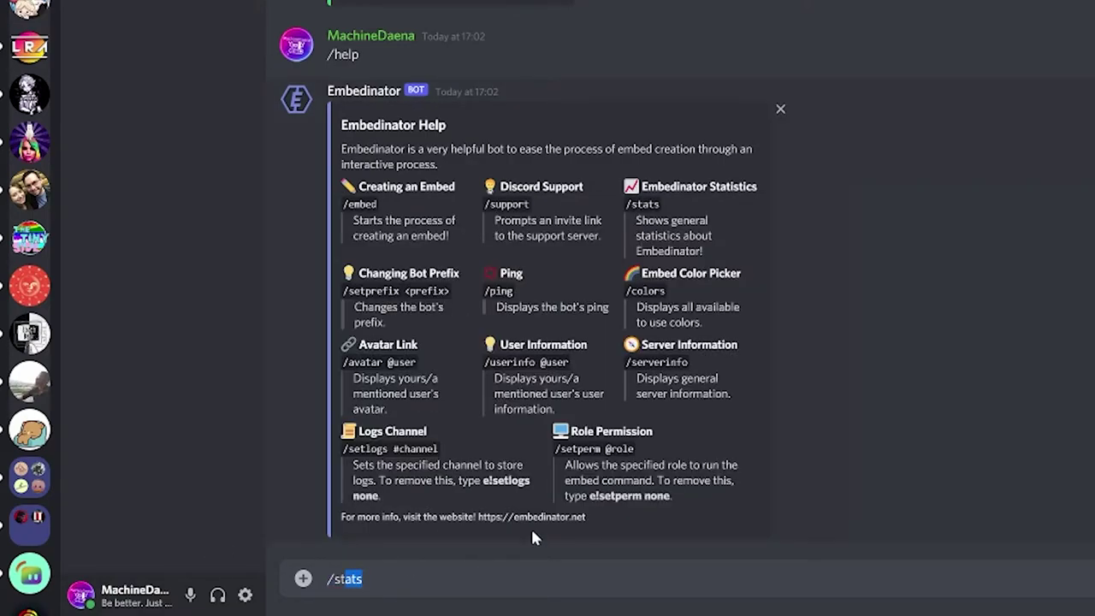
key("shift+Left")
type("/serverinfo")
key("Return")
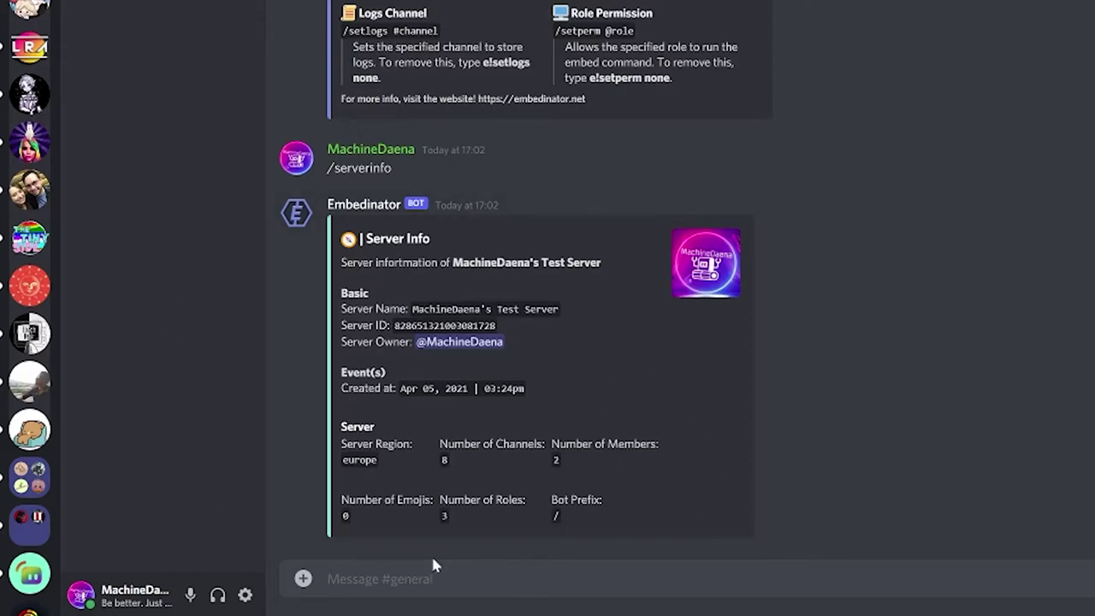
Step: Request your own account's avatar with the /avatar command in the general channel and copy the avatar image's link
type("/avatar @machine")
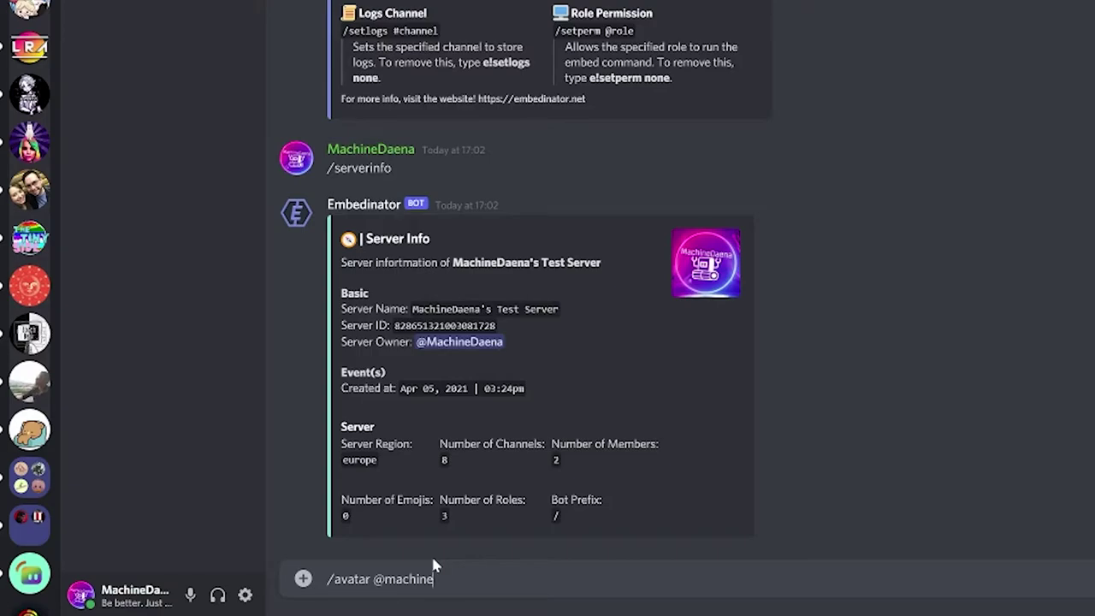
type("daena")
key("Return")
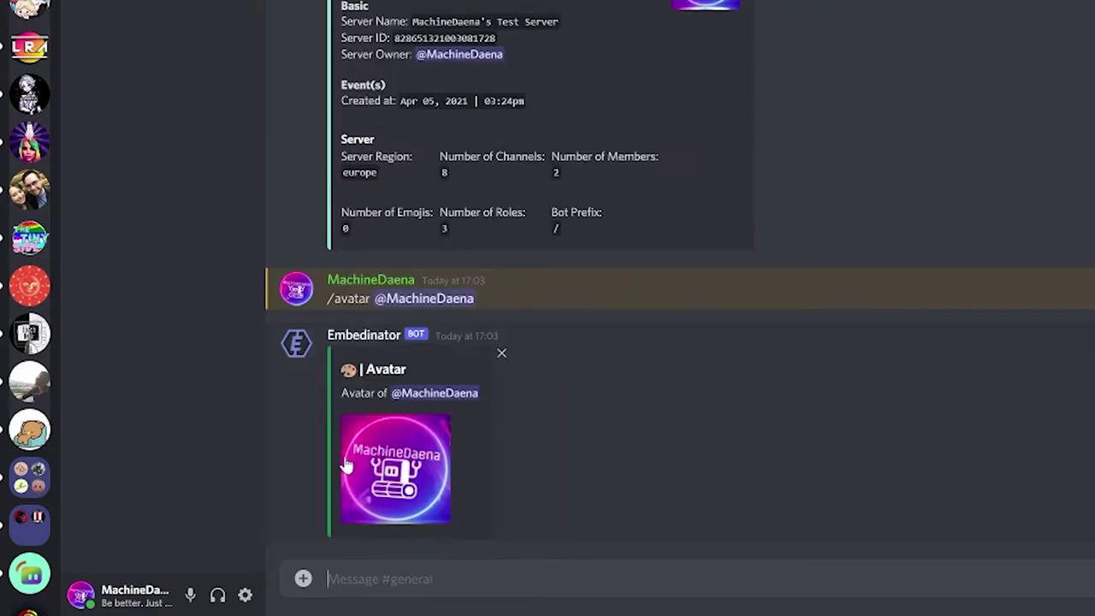
right_click(408, 461)
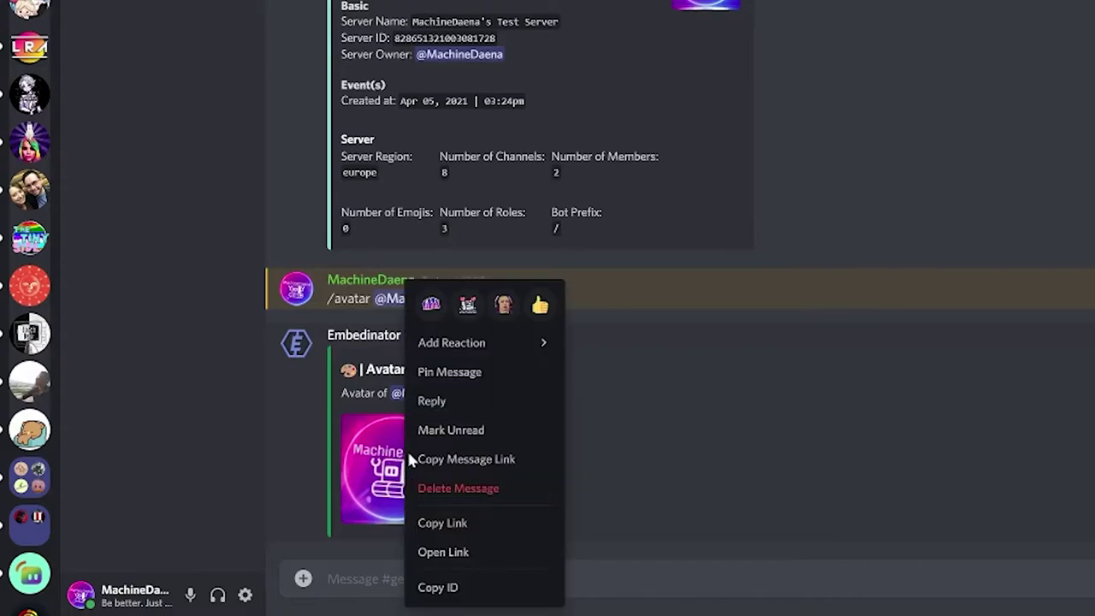
left_click(455, 523)
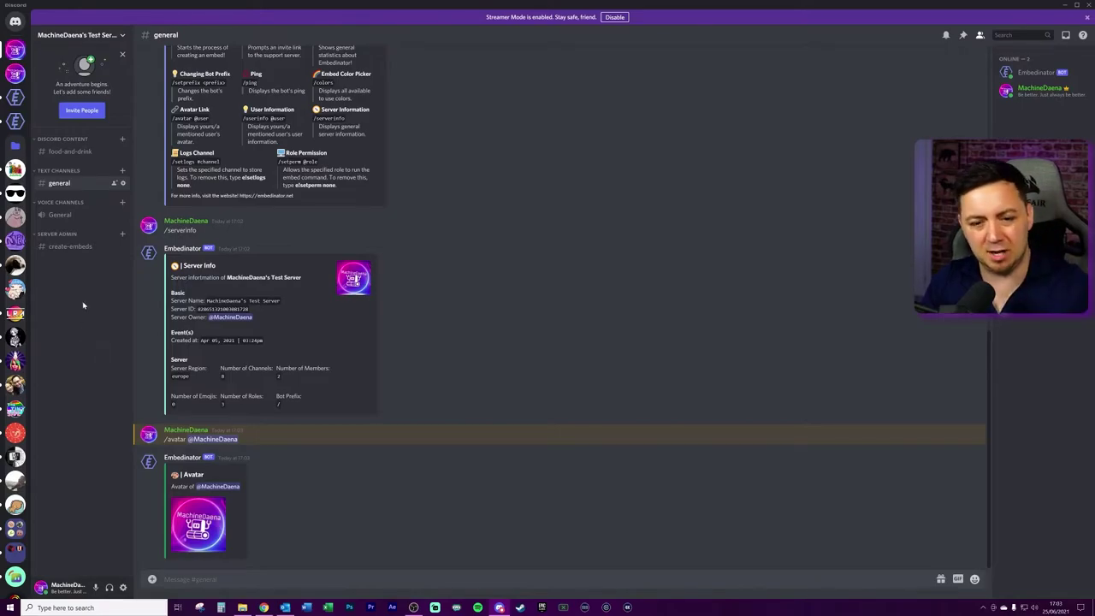
Step: Switch to the create-embeds channel and set the bot's prefix to e! by sending /setprefix e!
left_click(74, 246)
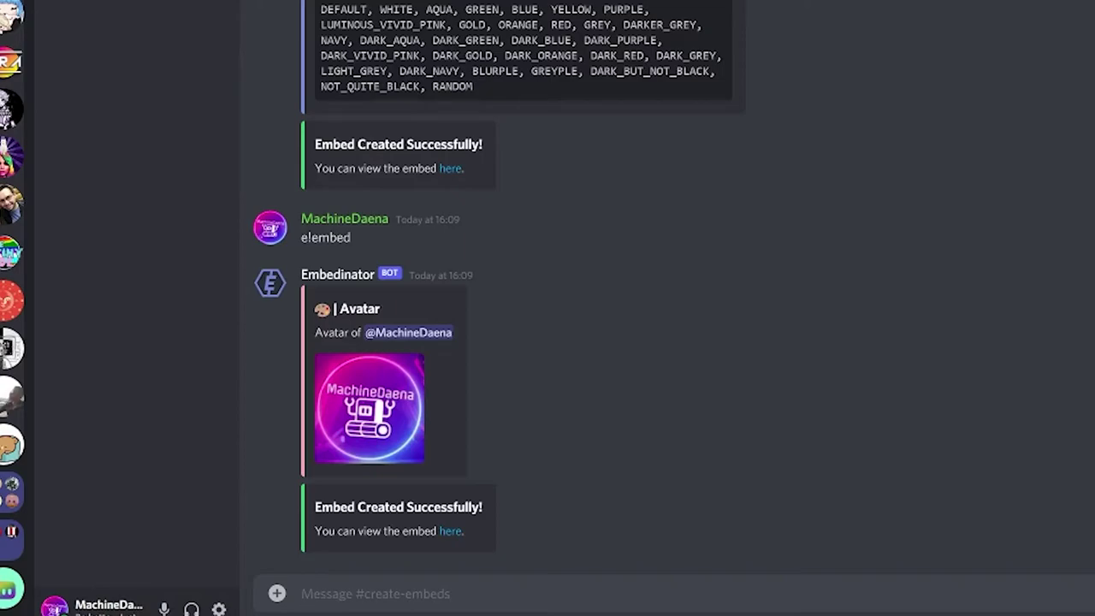
type("/setprefix e!")
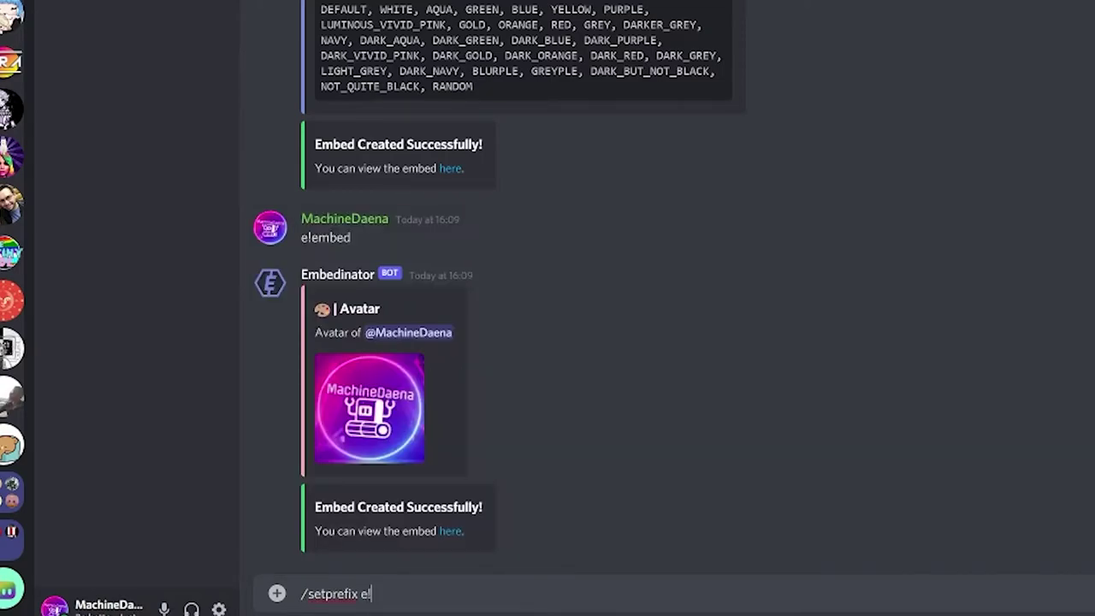
key("Return")
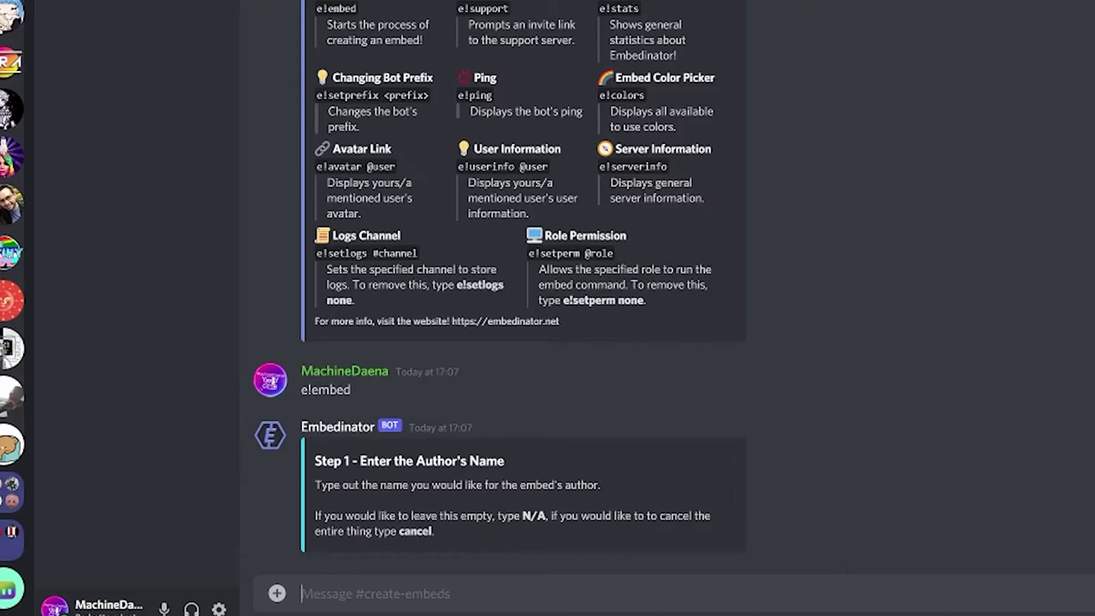
Step: Answer the embed's author name prompt with MachineDaena and request your own account's avatar with the e!avatar command
type("MachineDaena")
key("Return")
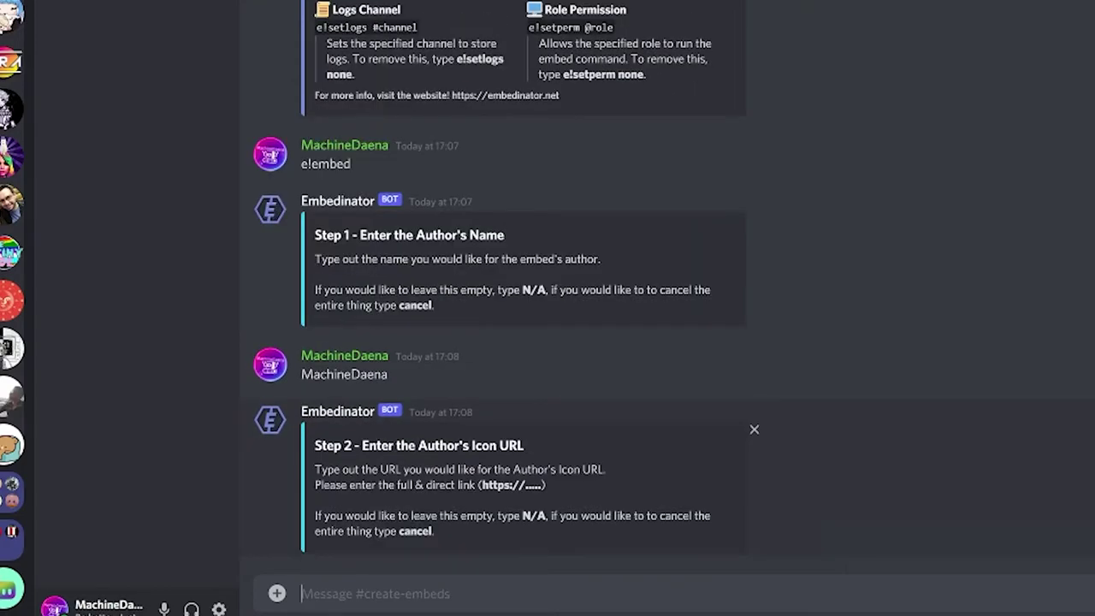
type("e")
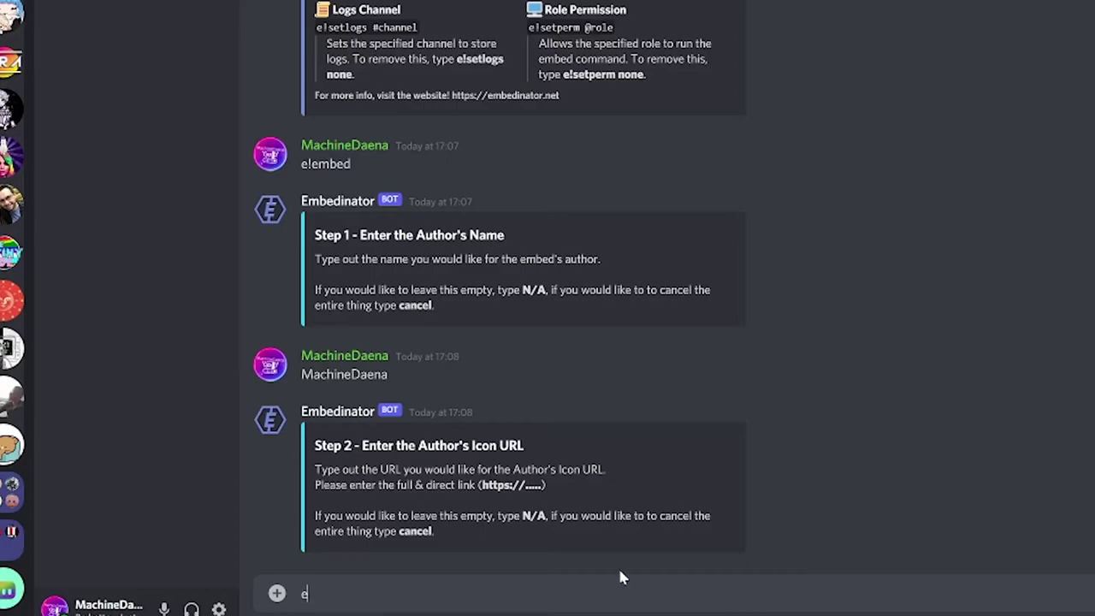
type("!avatar @mac")
key("Tab")
key("Return")
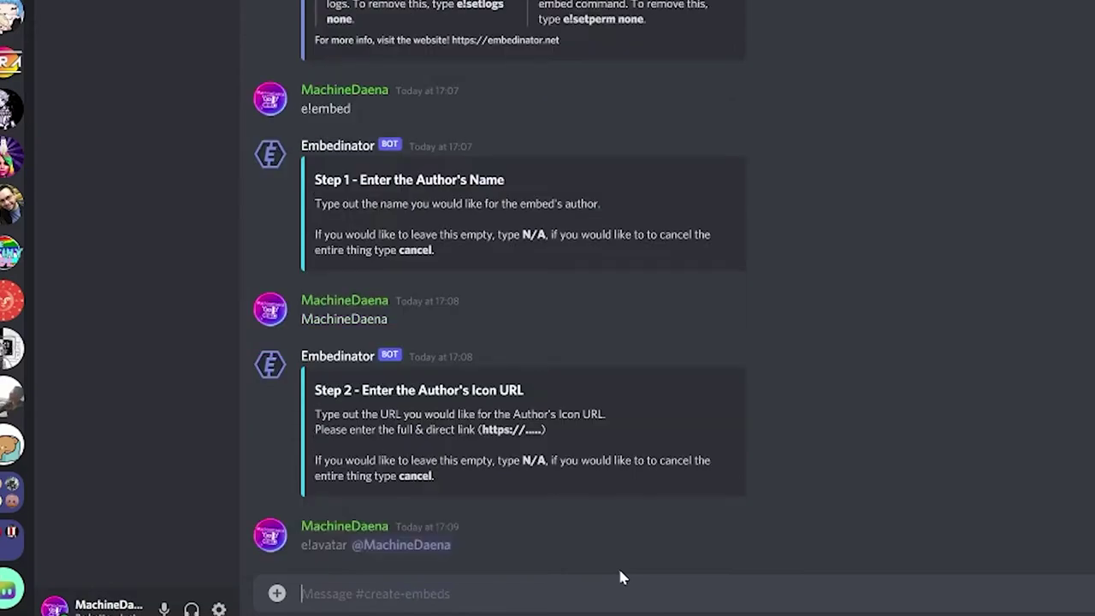
Step: Copy the link of the posted avatar image and submit it as the embed author's icon URL
right_click(370, 297)
left_click(420, 537)
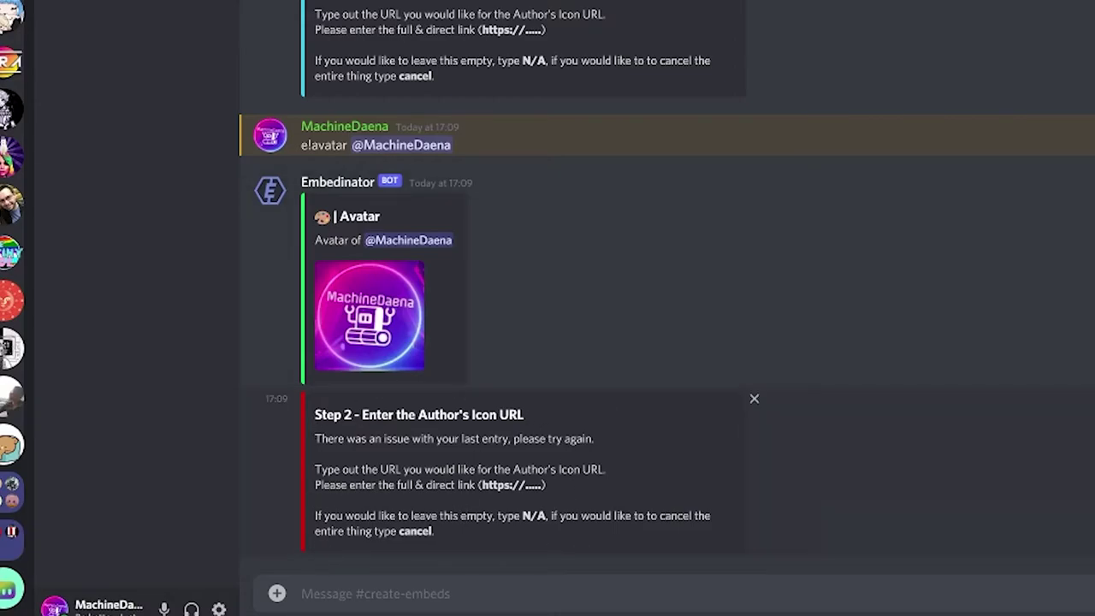
right_click(382, 294)
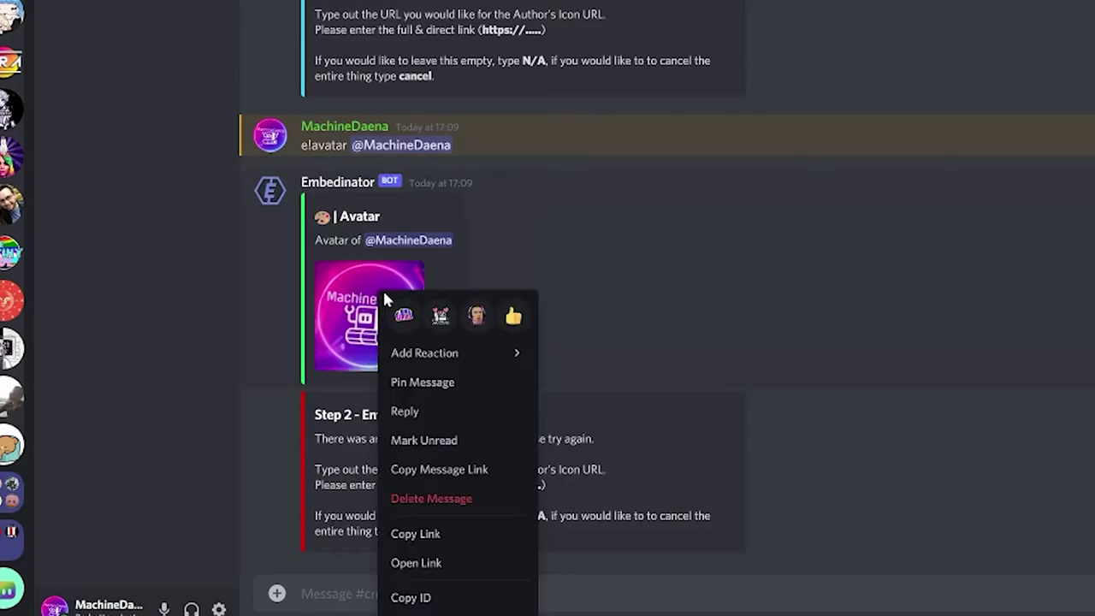
left_click(424, 534)
key("ctrl+v")
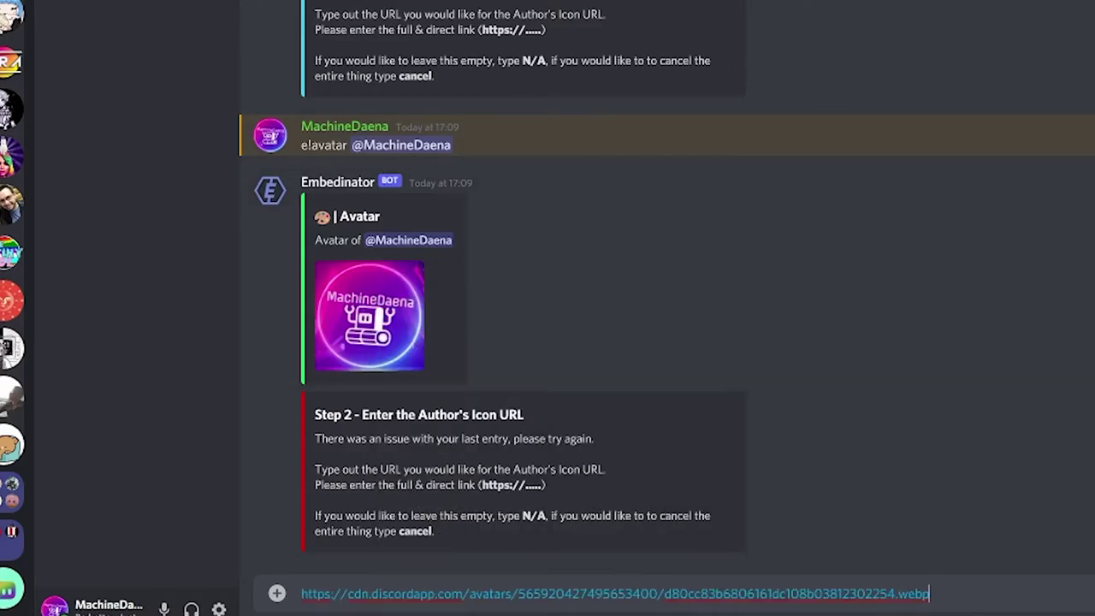
key("Return")
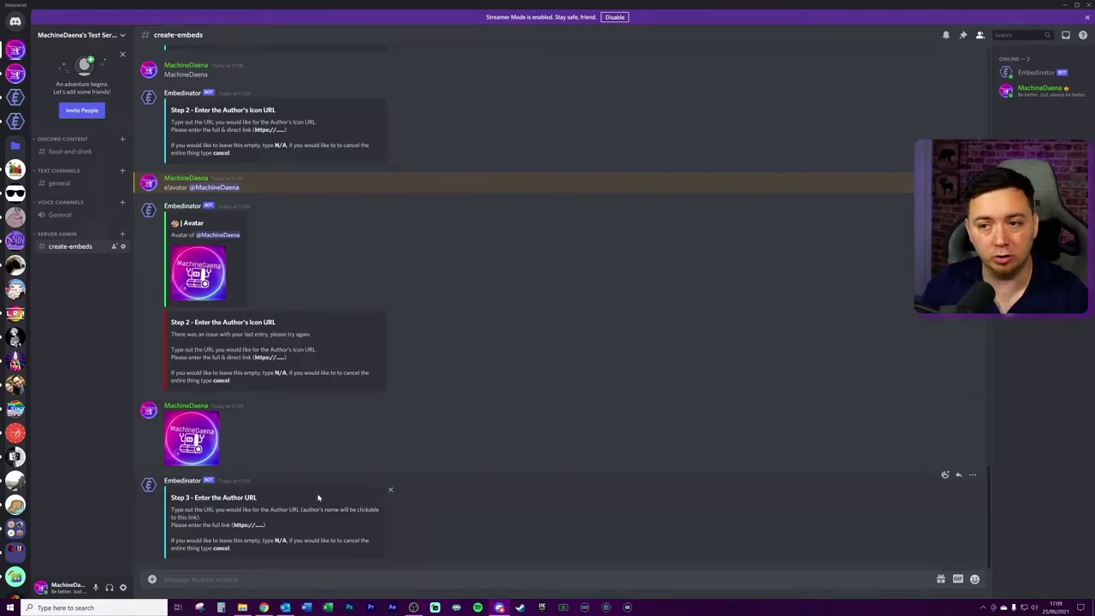
Step: Copy the MachineDaena YouTube channel address from Chrome and submit it in Discord as the embed's author URL
left_click(264, 608)
left_click(101, 22)
key("ctrl+c")
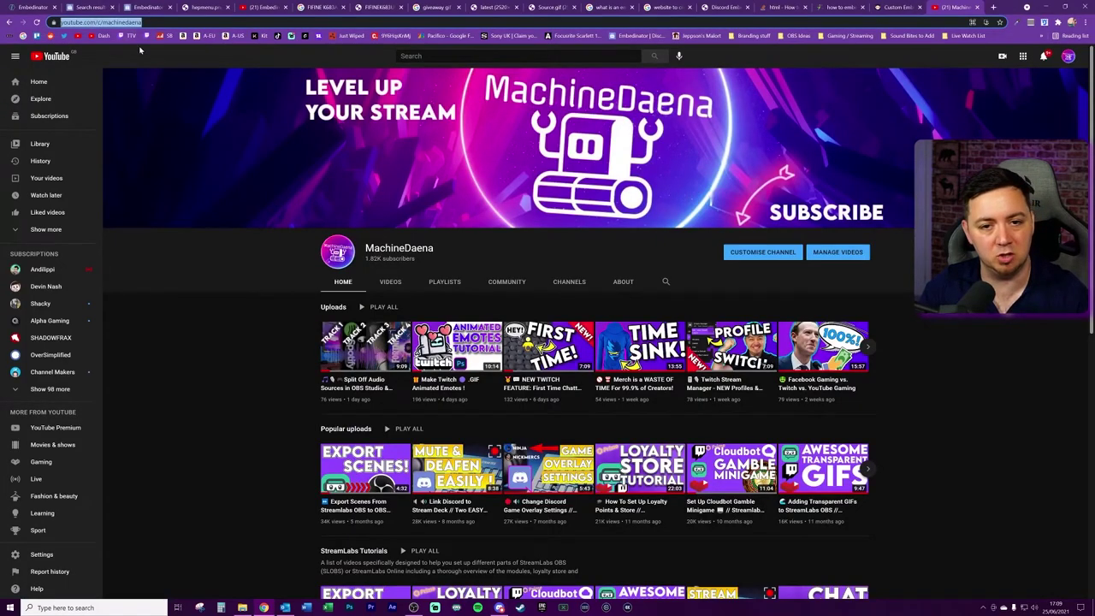
key("alt+Tab")
key("ctrl+v")
key("Return")
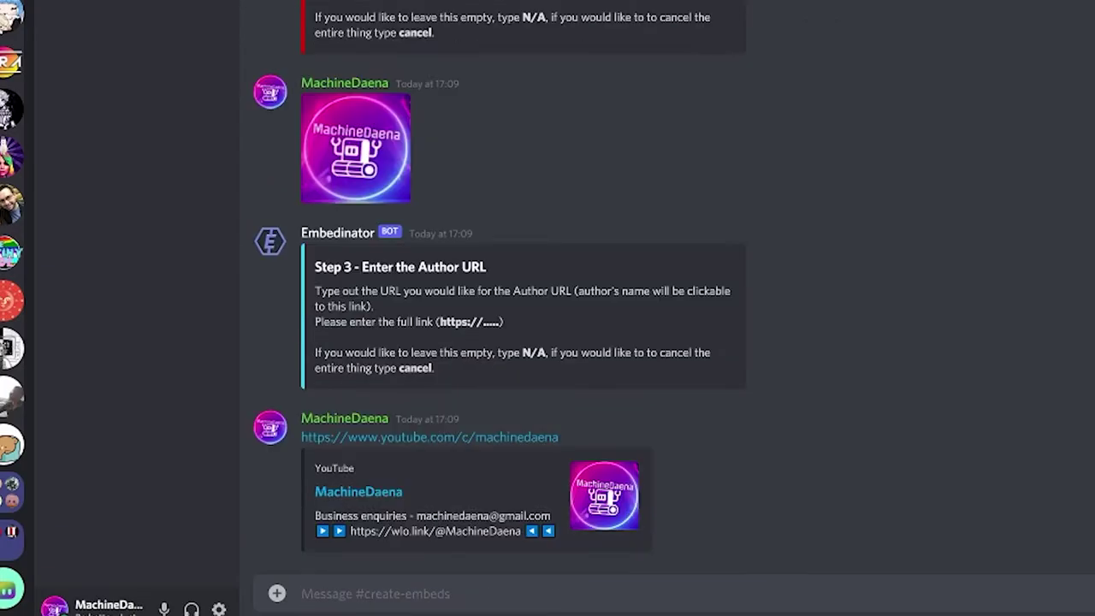
Step: Submit "$70.00 MIC YOUTUBE GIVEAWAY!!!" between gift emojis as the embed title and the prepared FIFINE K683A giveaway text as its description
key("ctrl+v")
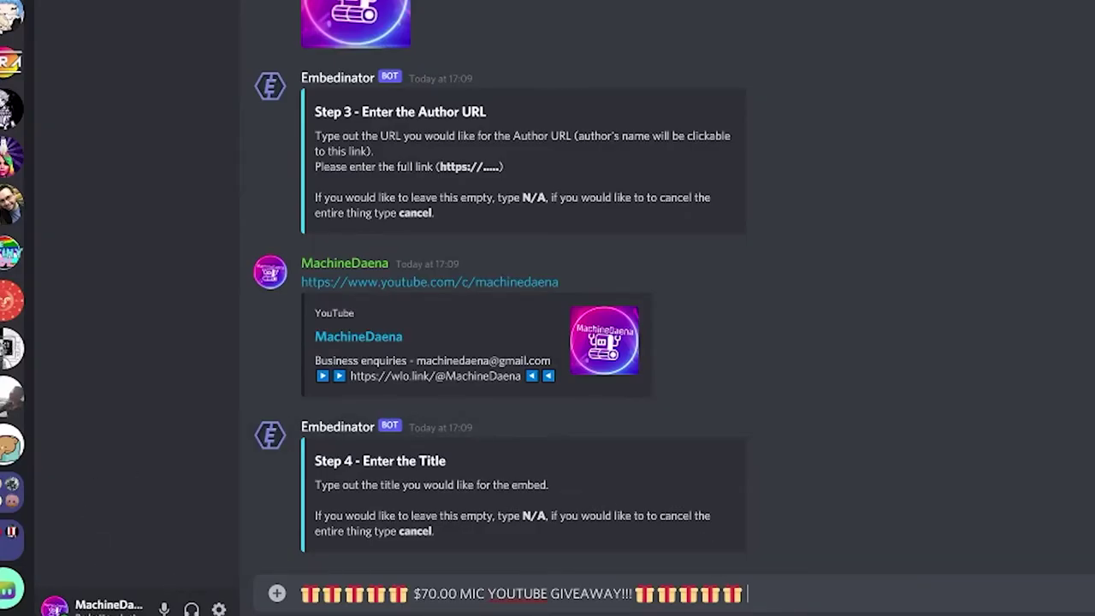
key("Return")
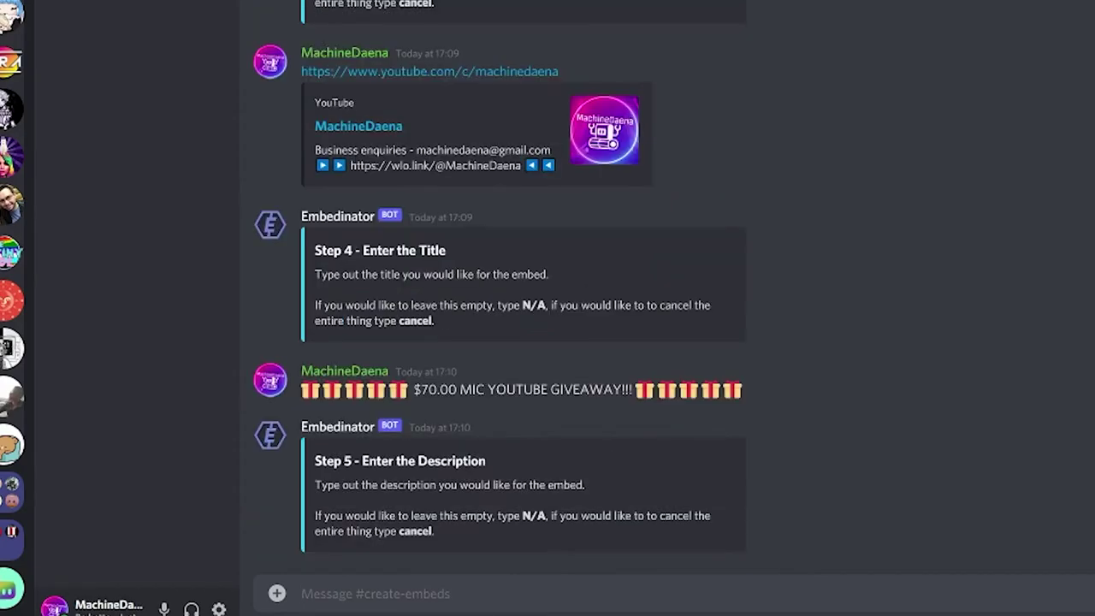
key("ctrl+v")
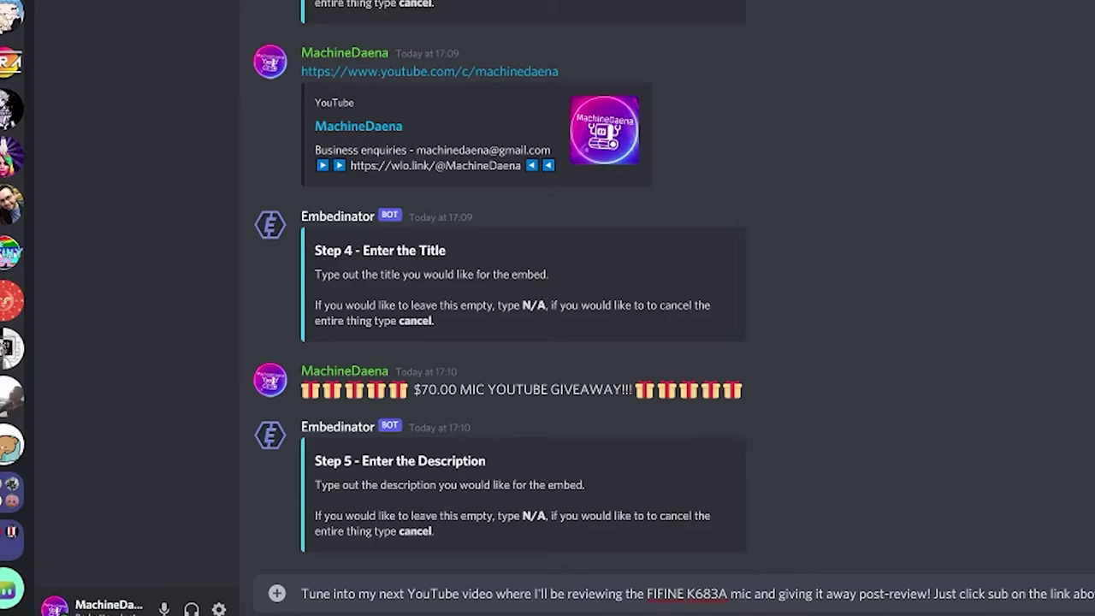
key("Return")
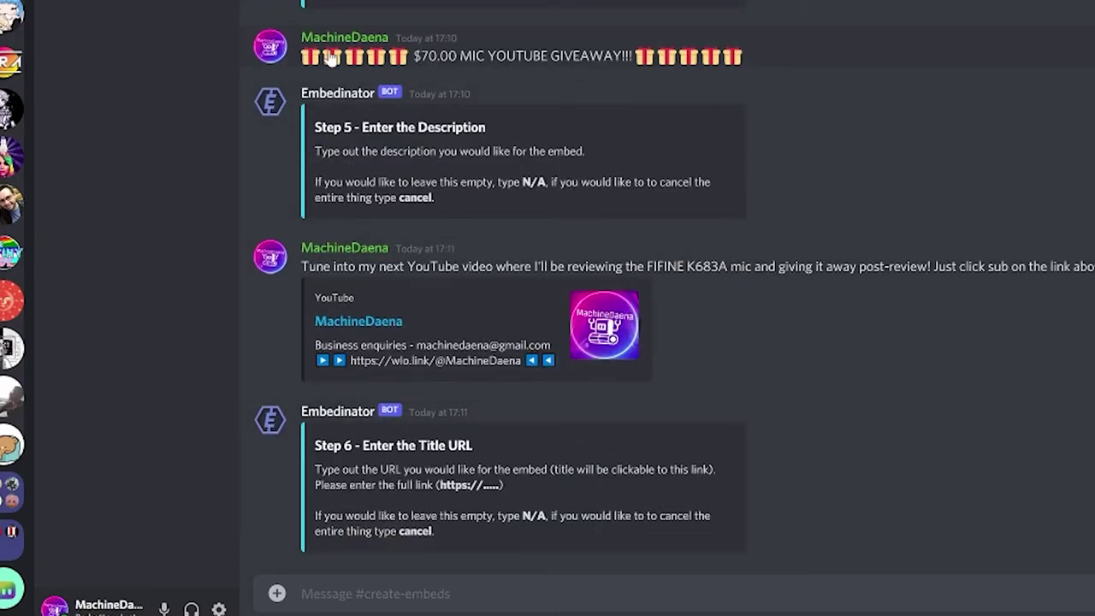
key("ctrl+v")
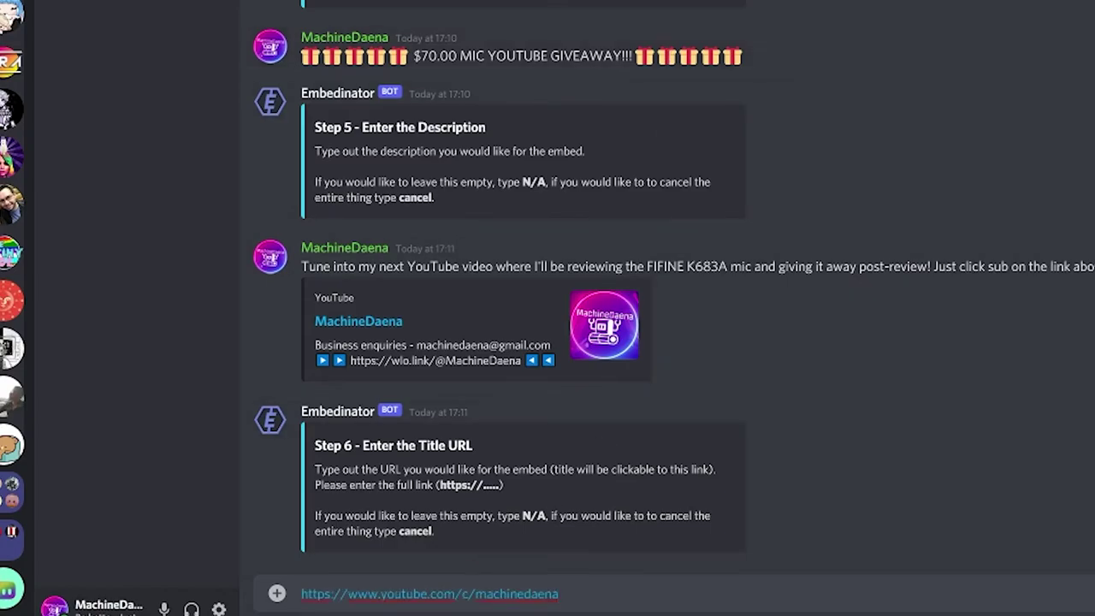
key("Return")
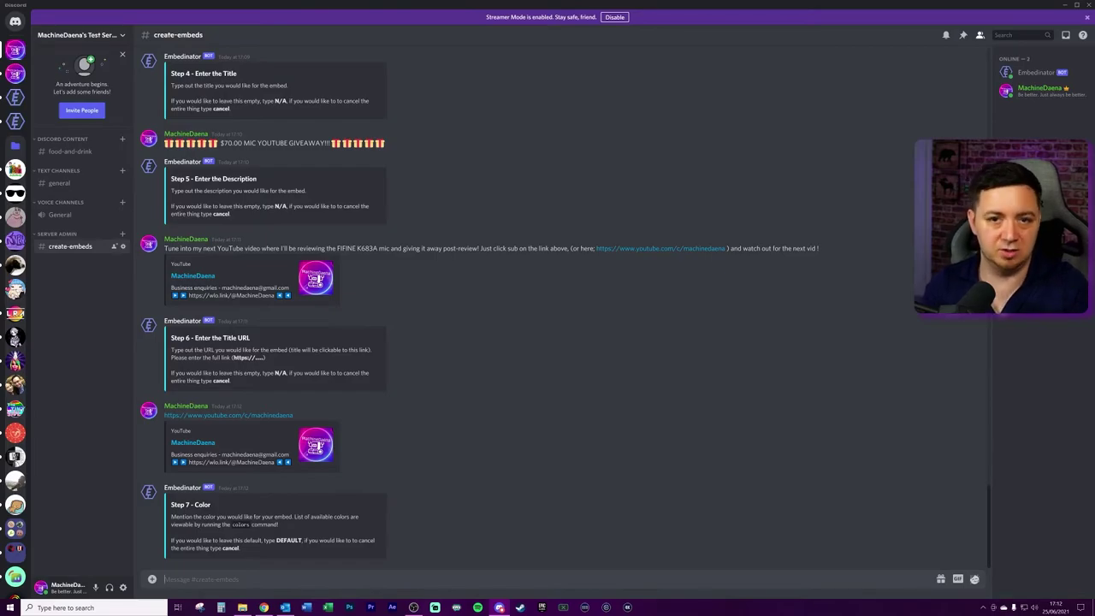
Step: Try to list the available embed colors by sending e!color
type("e")
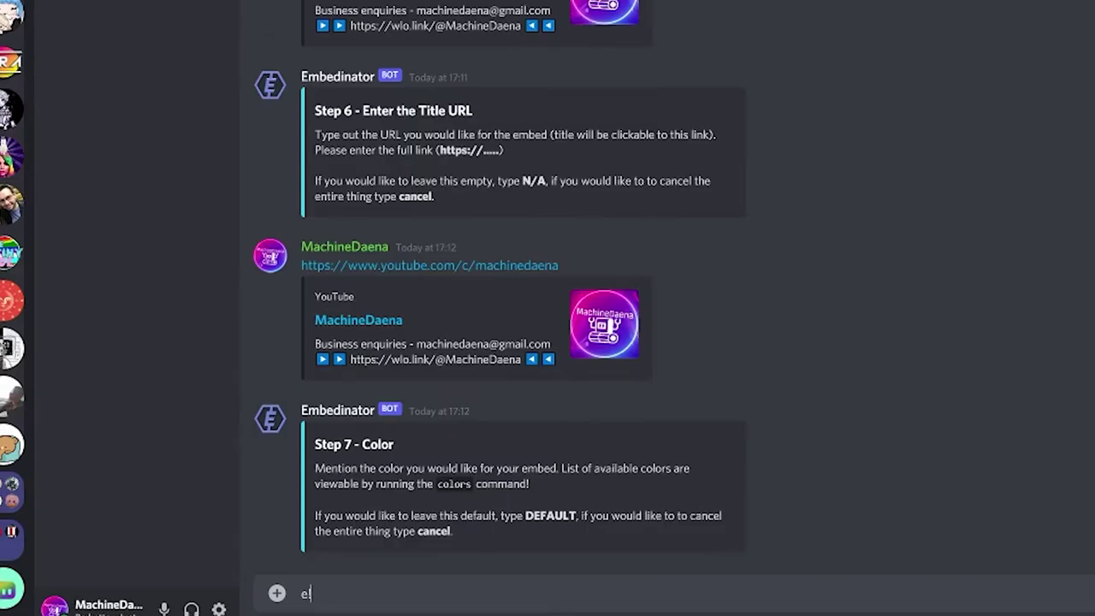
type("!color")
key("Return")
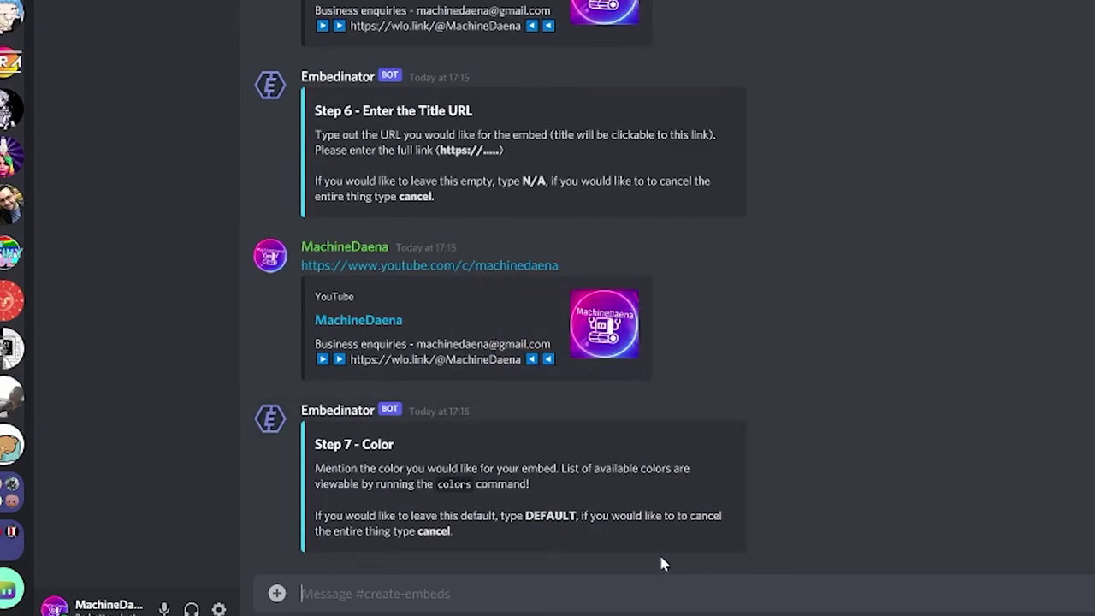
Step: List the available embed colors with e!colors and set the embed's color to YELLOW
type("e!colors")
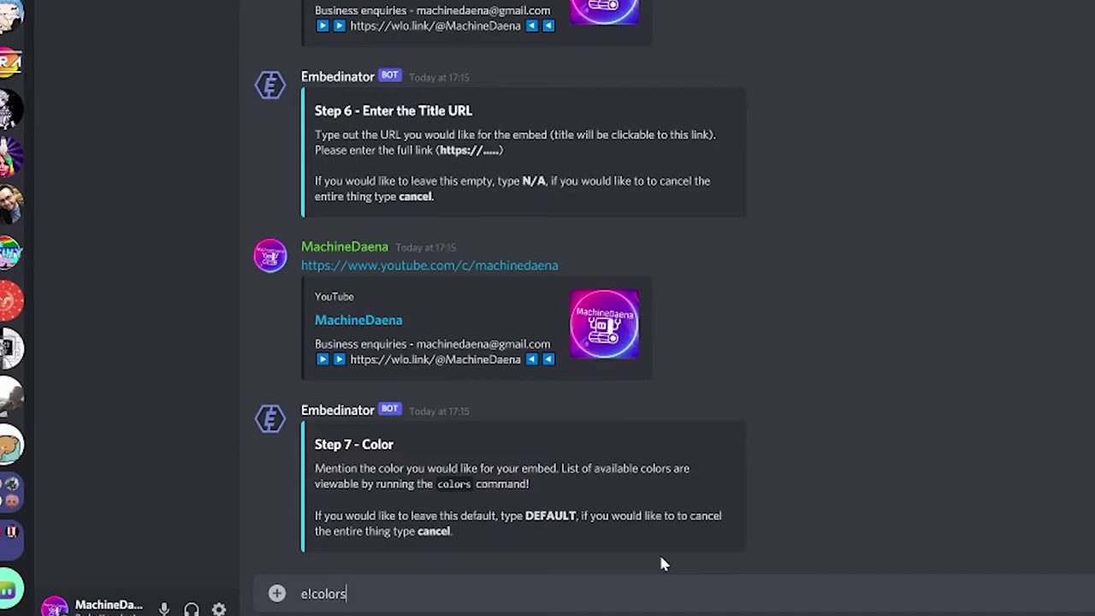
key("Return")
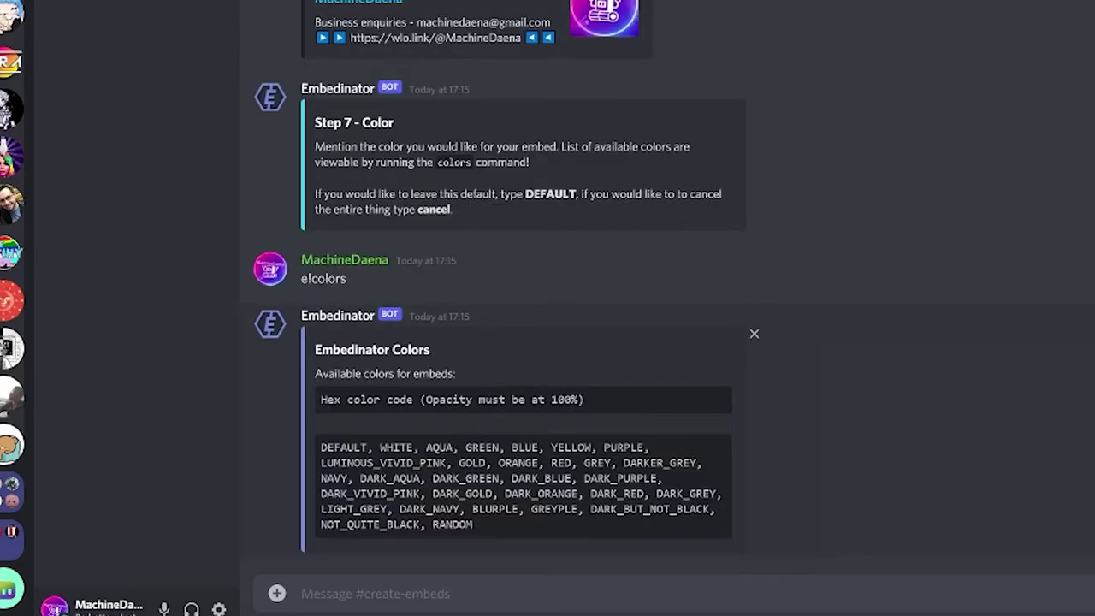
type("YELLOW")
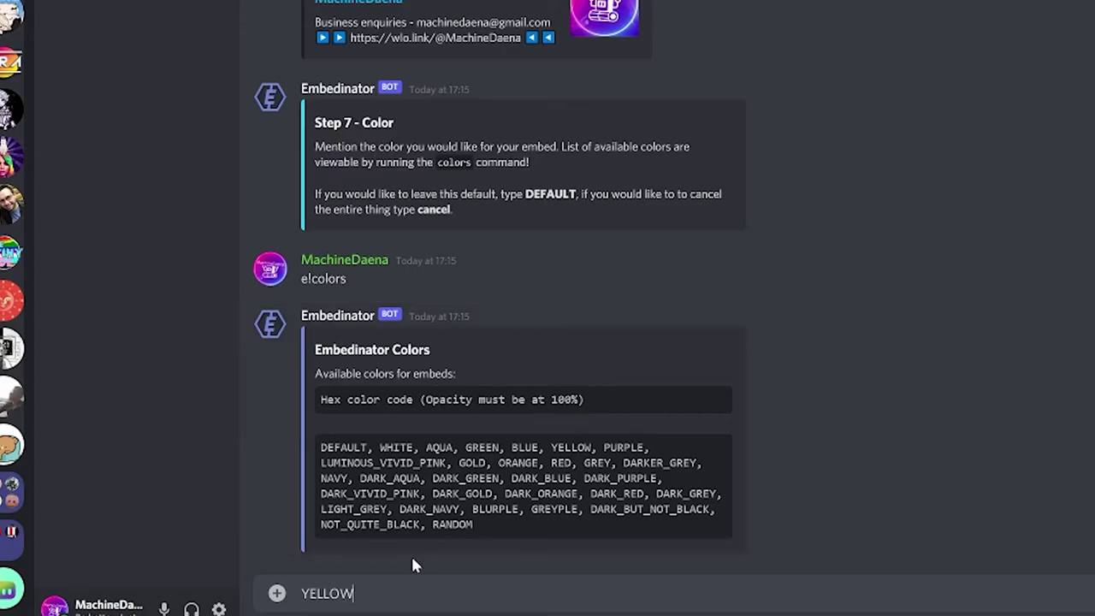
key("Return")
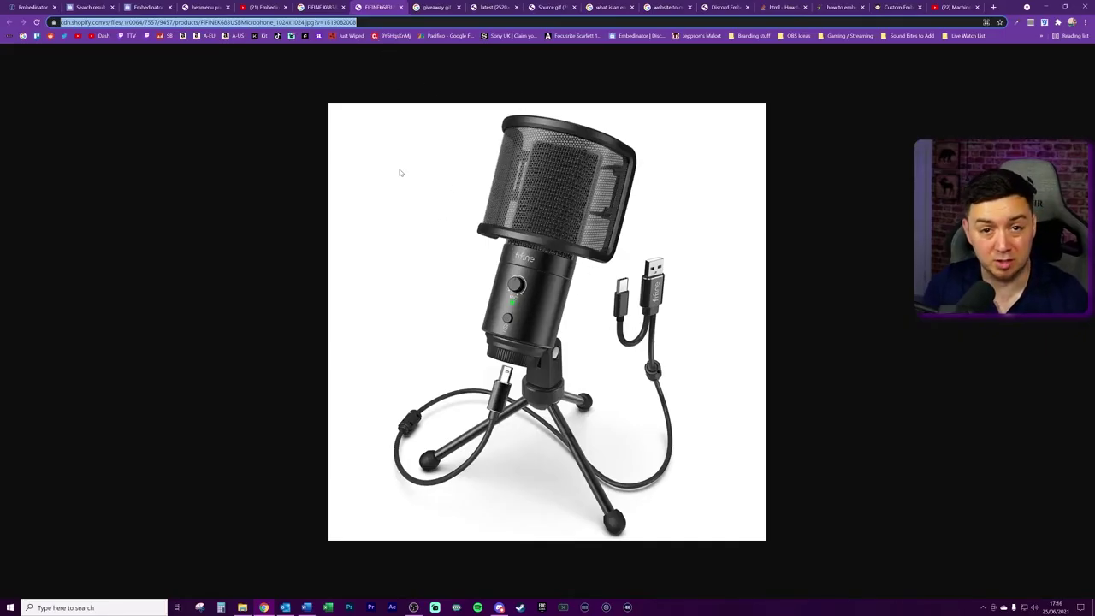
Step: Submit the FIFINE microphone picture's address from Chrome as the embed's image and the giveaway Source.gif address as its thumbnail URL
left_click(183, 568)
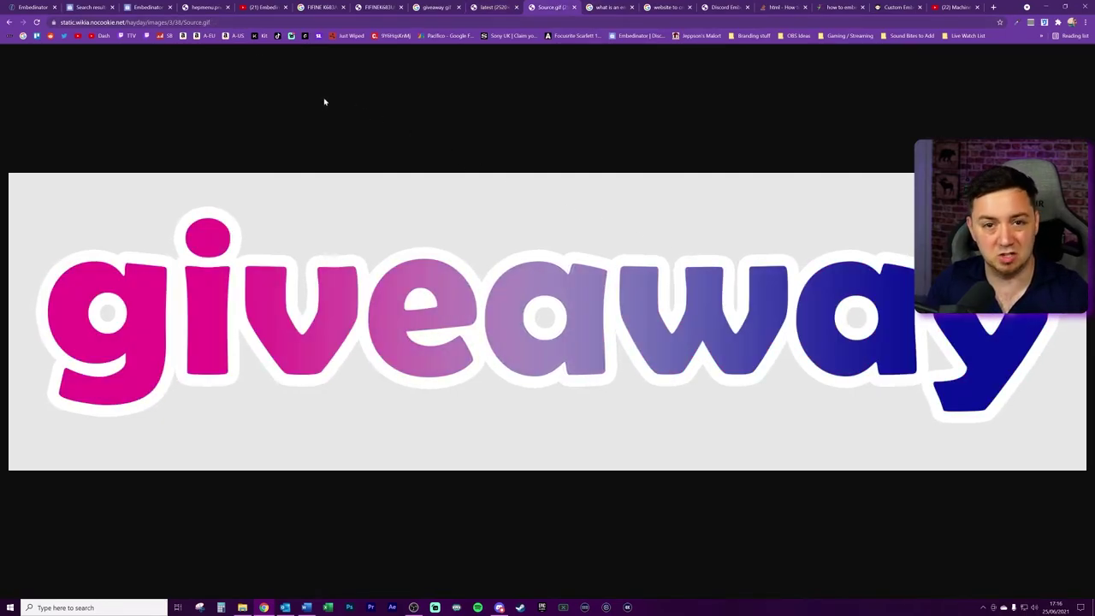
left_click(226, 24)
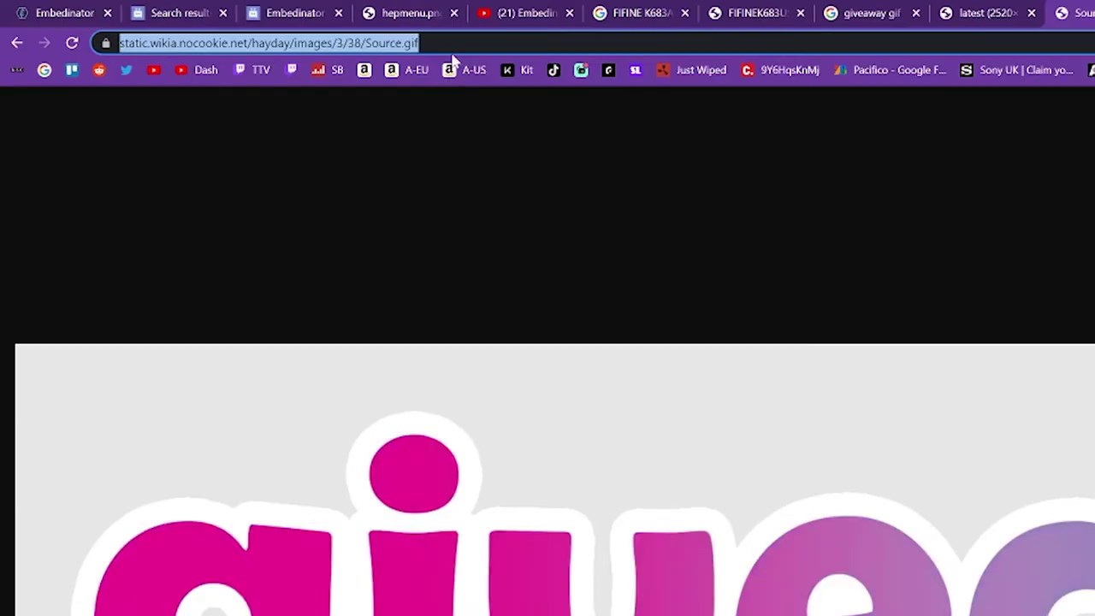
left_click(408, 43)
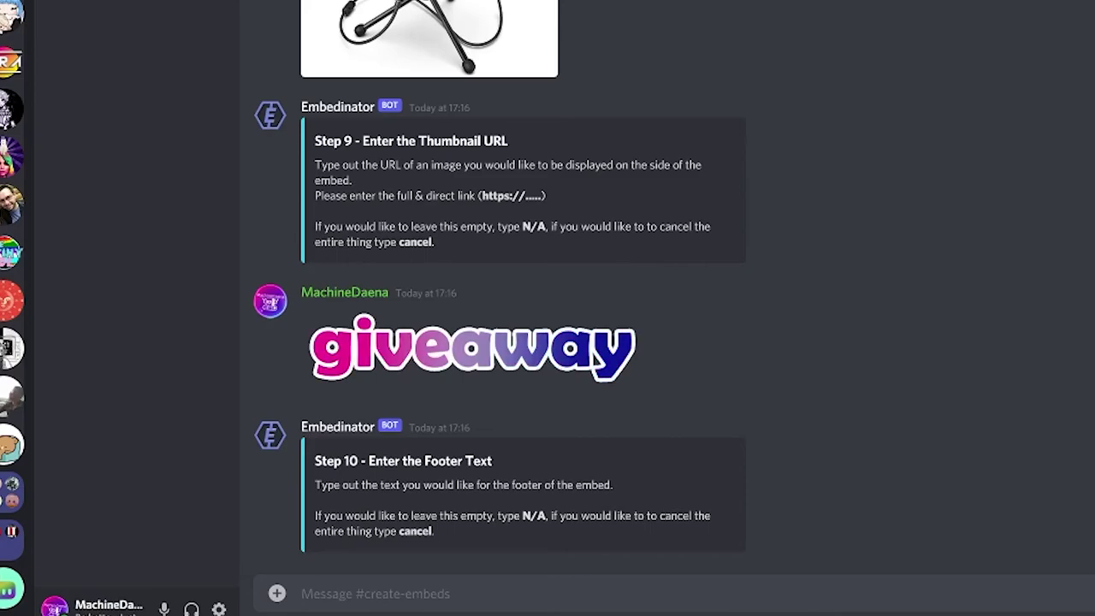
Step: Set the embed's footer text to "BEST OF LUCK EVERYONE!" and leave the footer icon URL empty with n/a
type("BEST OF LUCK EVERYONE!")
key("Return")
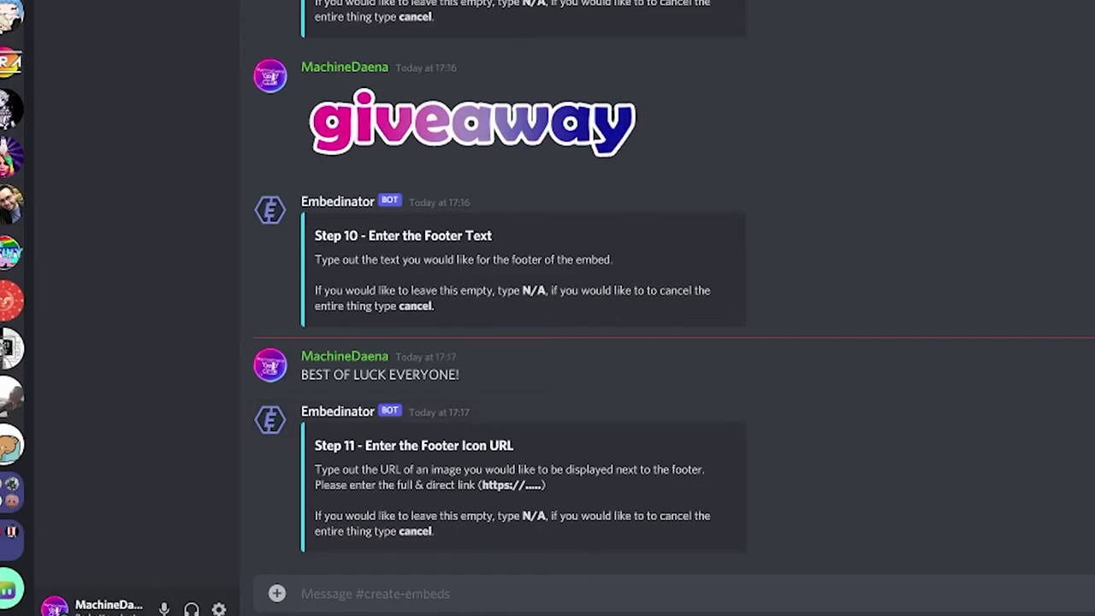
type("n/a")
key("Return")
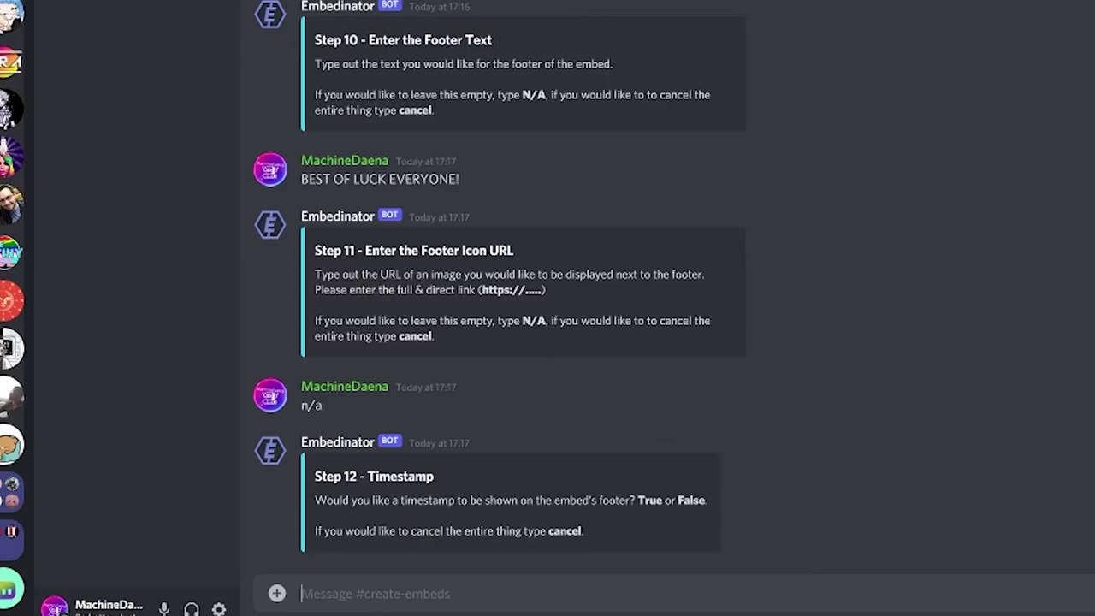
Step: Enable the timestamp in the embed's footer with true and set #general as the channel to send the embed to
type("true")
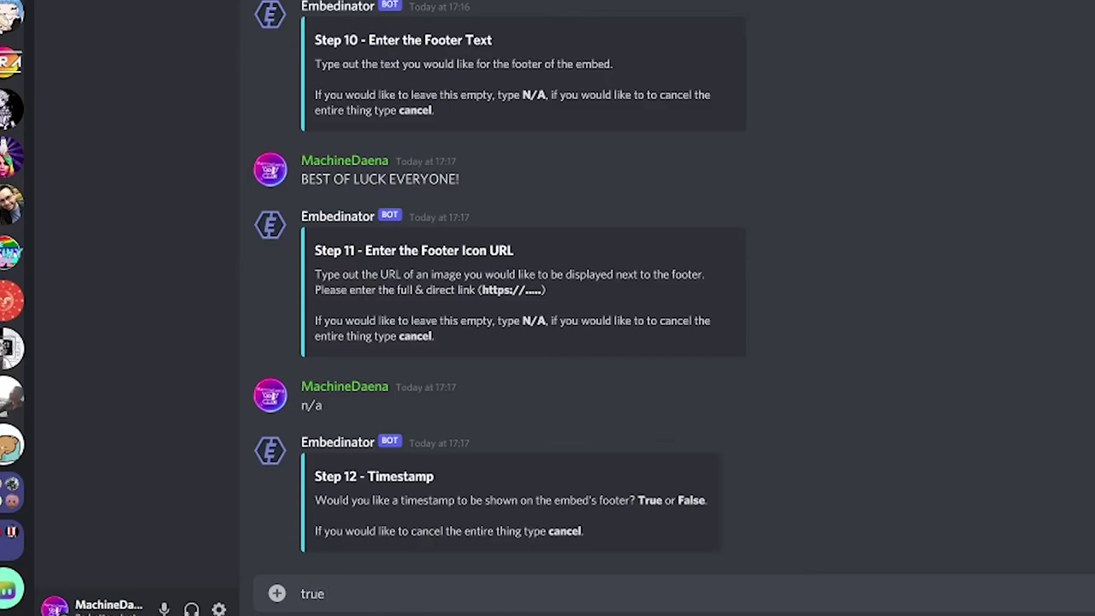
key("Return")
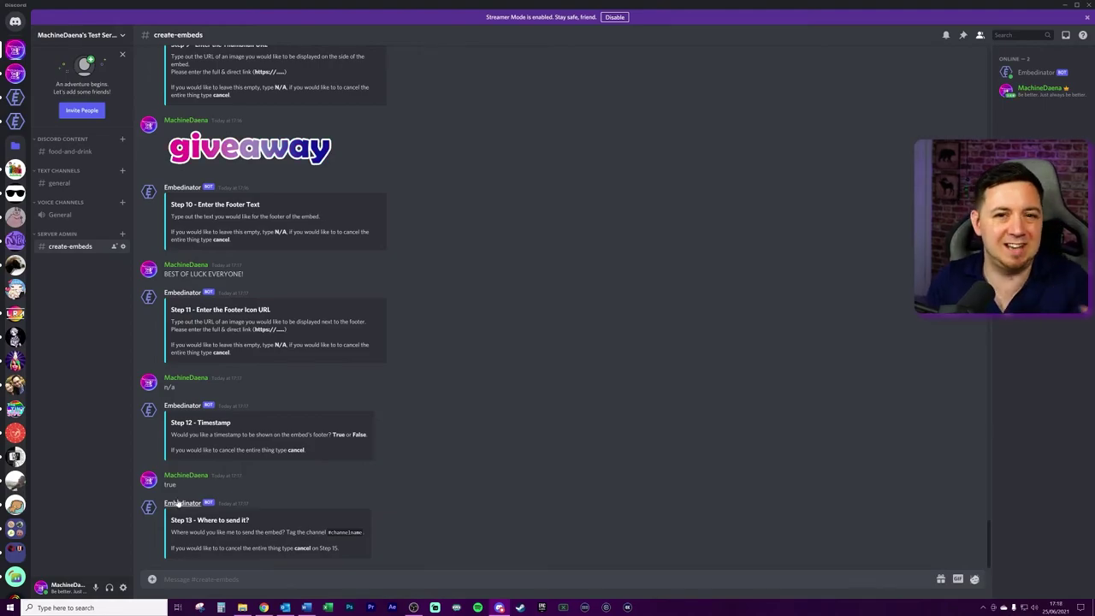
type("#")
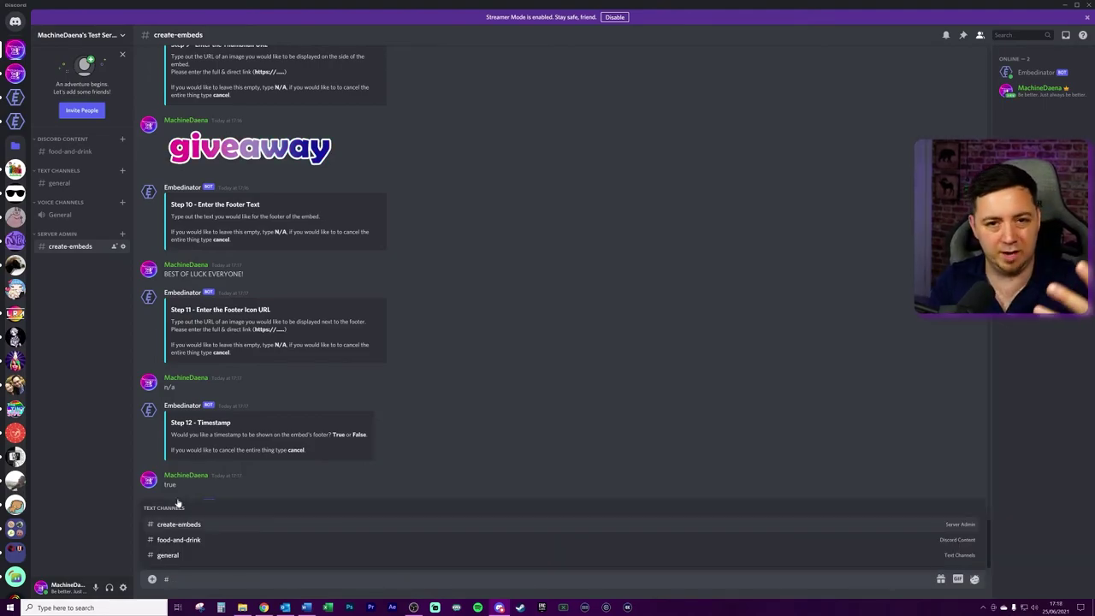
left_click(167, 555)
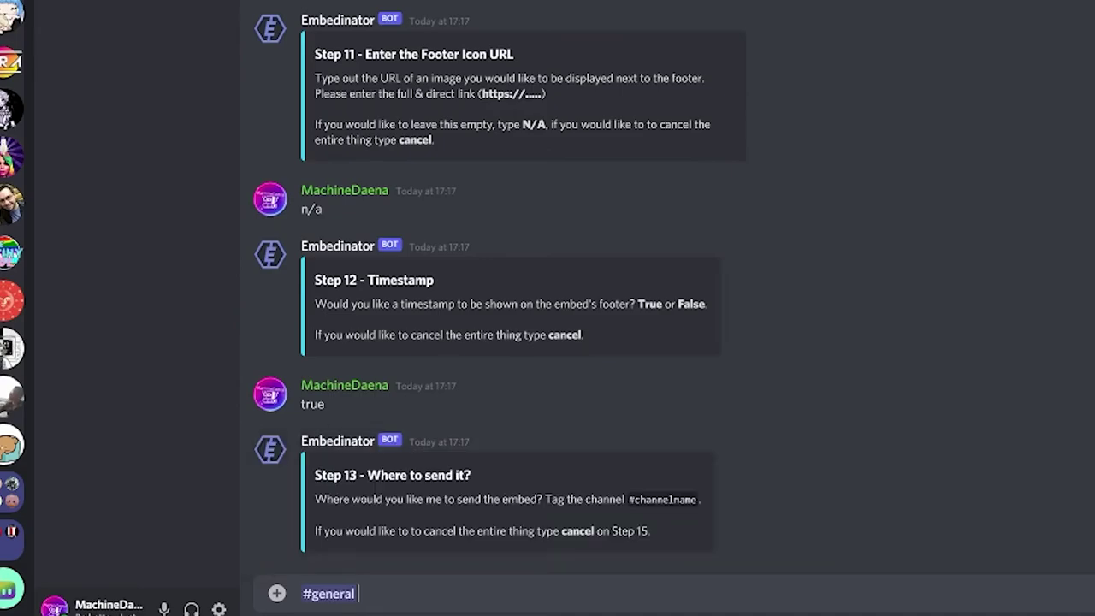
key("Return")
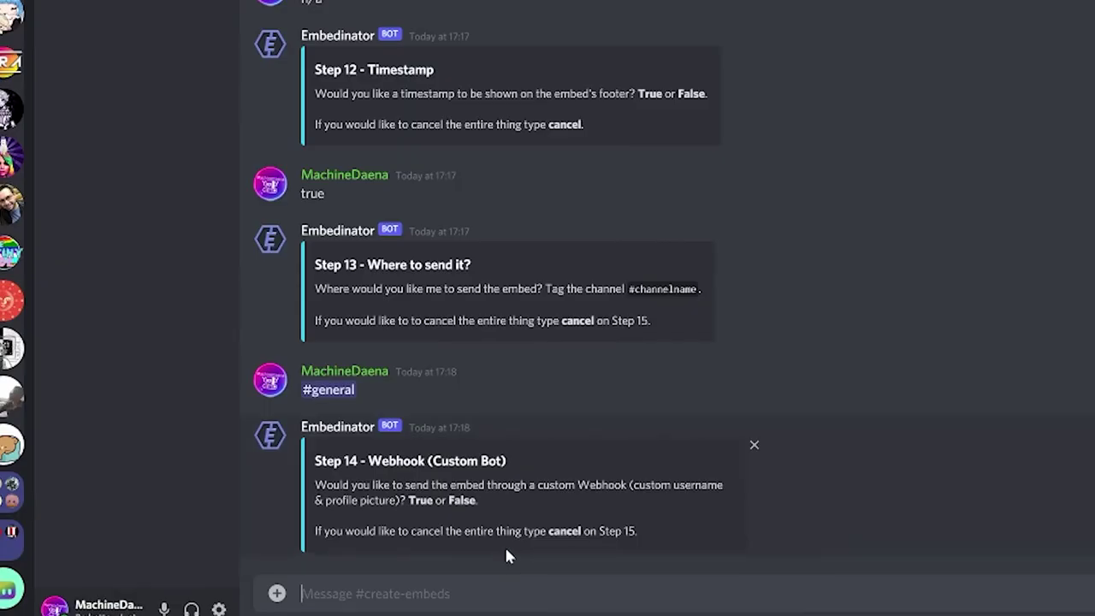
Step: Answer false to the custom webhook question so that the bot itself sends the embed
type("fa")
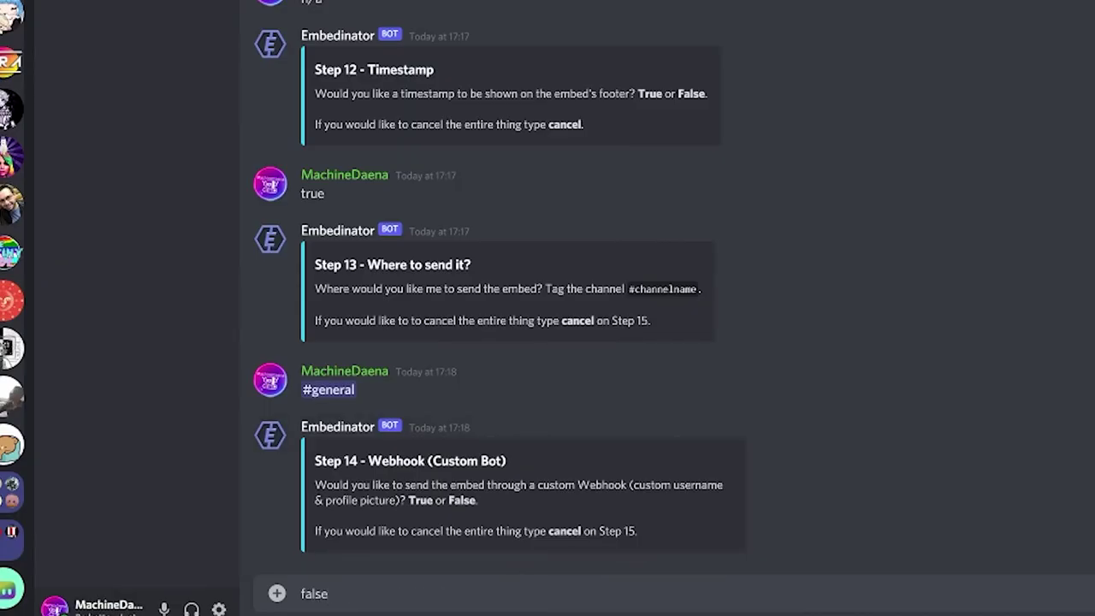
type("lse")
key("Return")
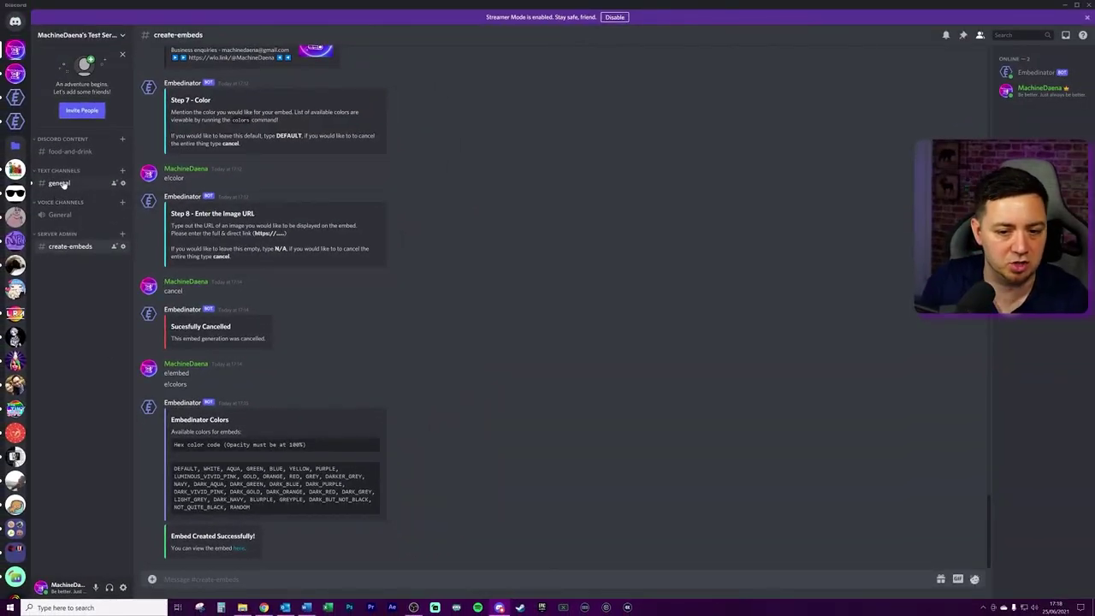
Step: Open the created giveaway embed in #general and examine its footer text and timestamp
left_click(239, 548)
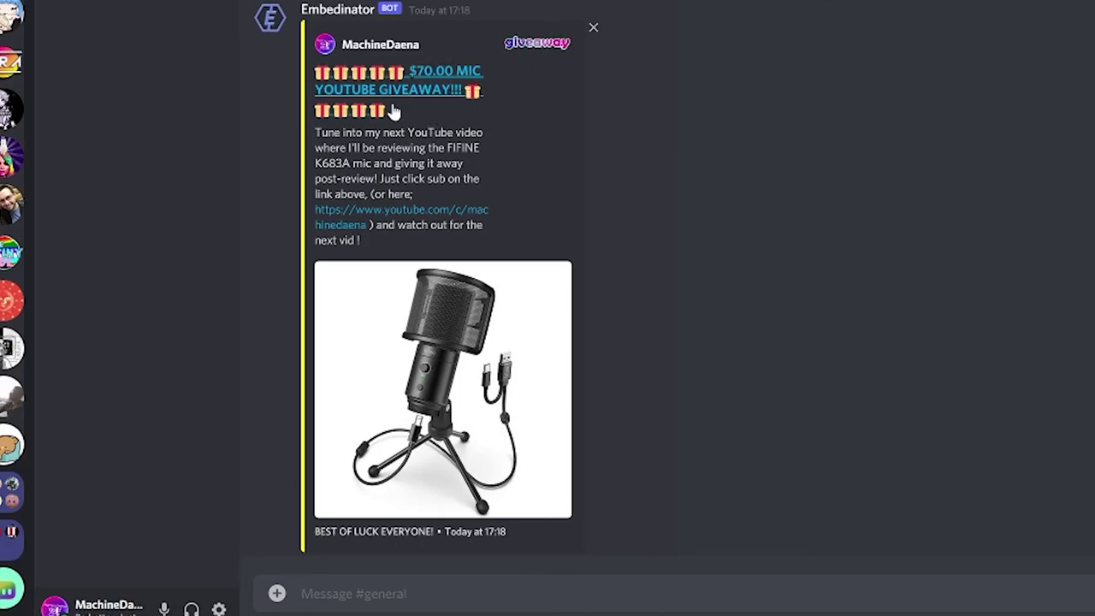
left_click_drag(433, 532, 315, 531)
left_click_drag(516, 548, 444, 531)
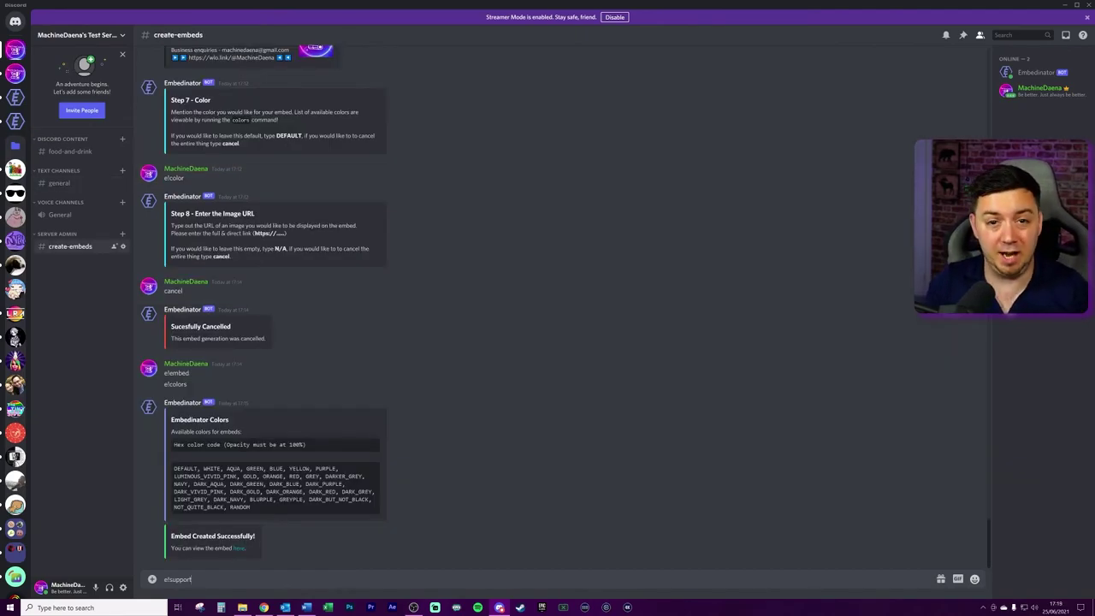
Step: Request the Embedinator support server link by sending e!support in the create-embeds channel
key("Return")
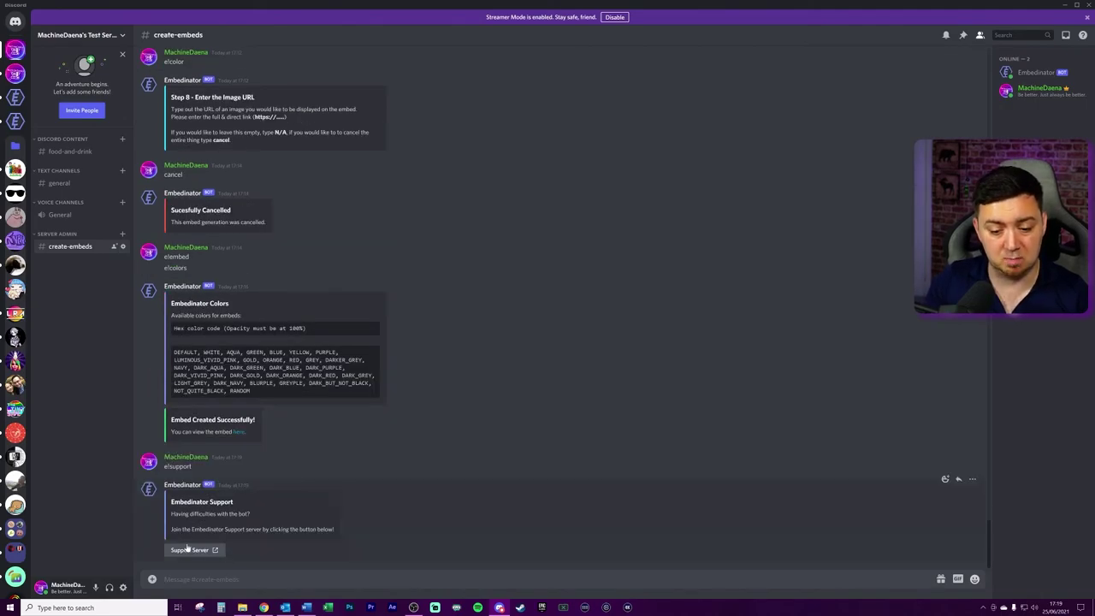